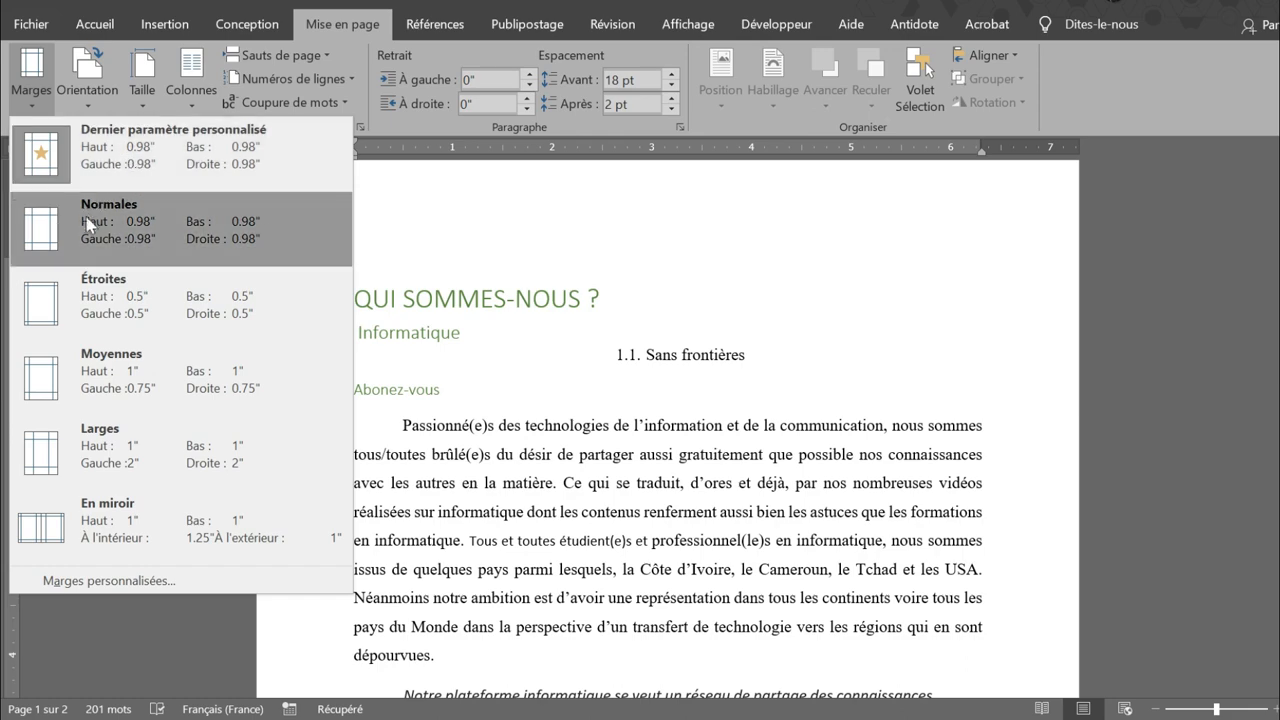
- Apply the Normales margin preset to the document, and replace it with Étroites, 0.5" on all sides
left_click(83, 229)
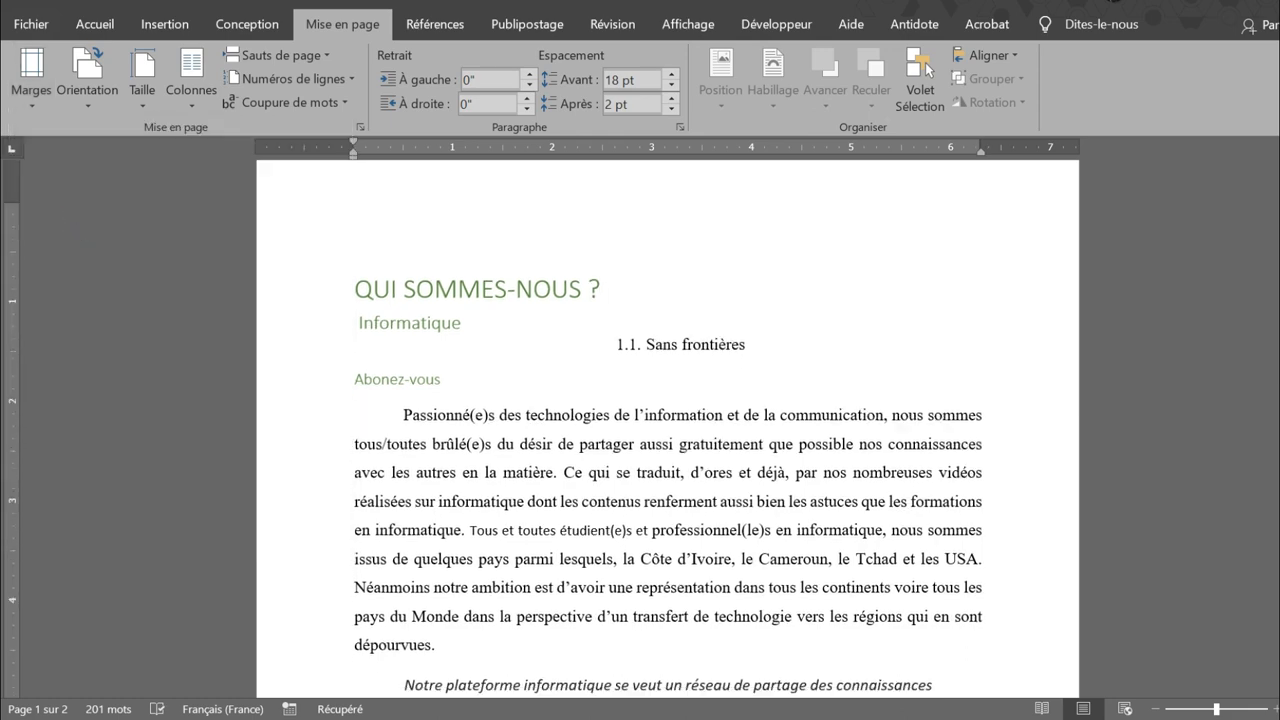
scroll(668, 430, "down", 10)
scroll(668, 430, "up", 10)
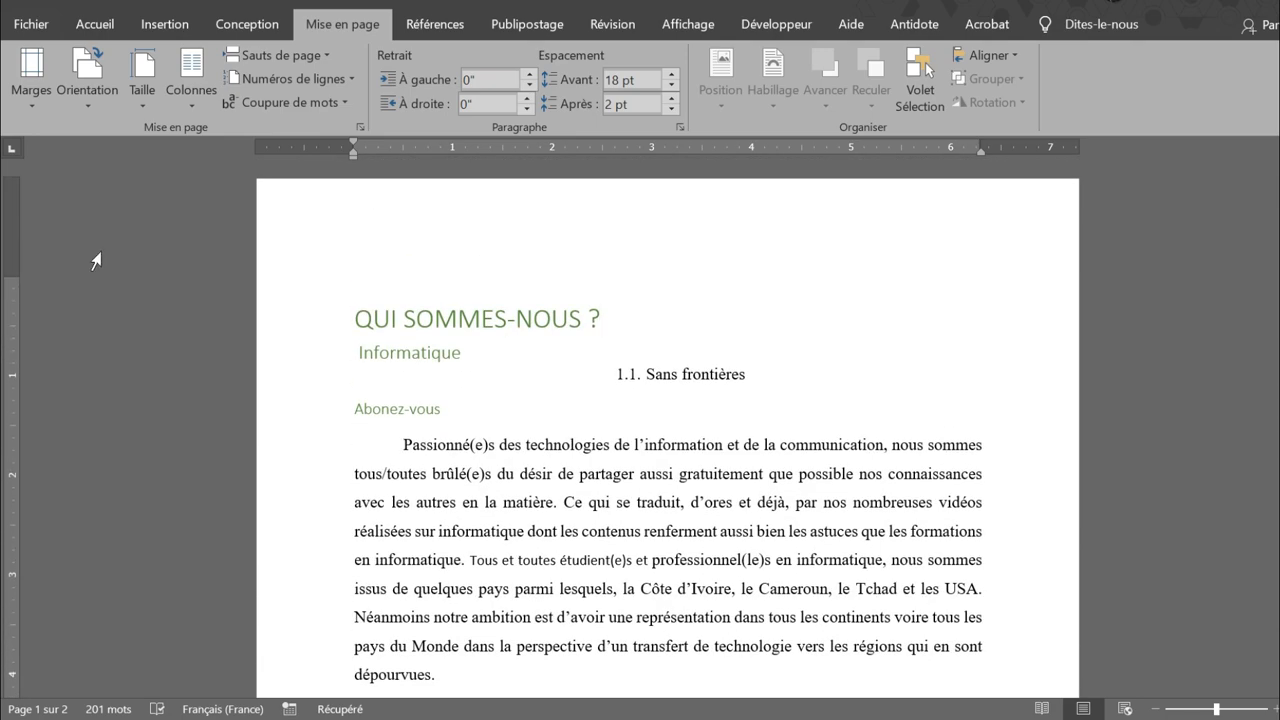
left_click(20, 111)
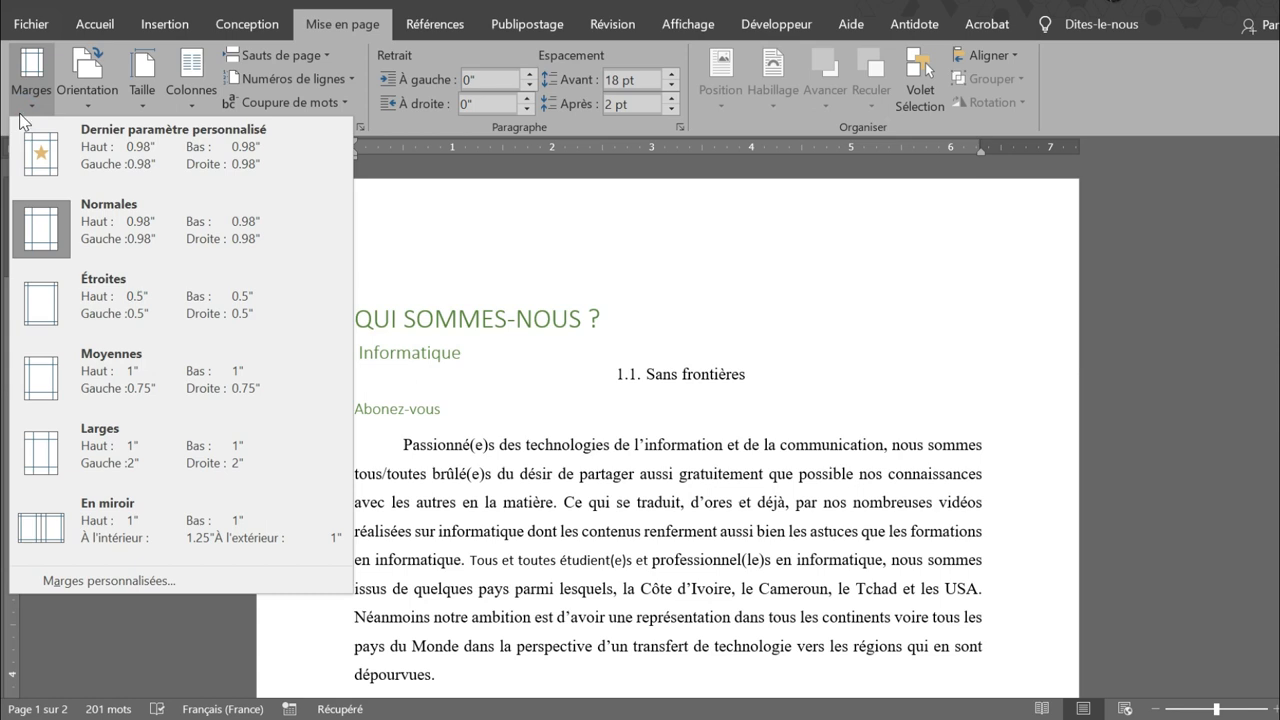
left_click(78, 288)
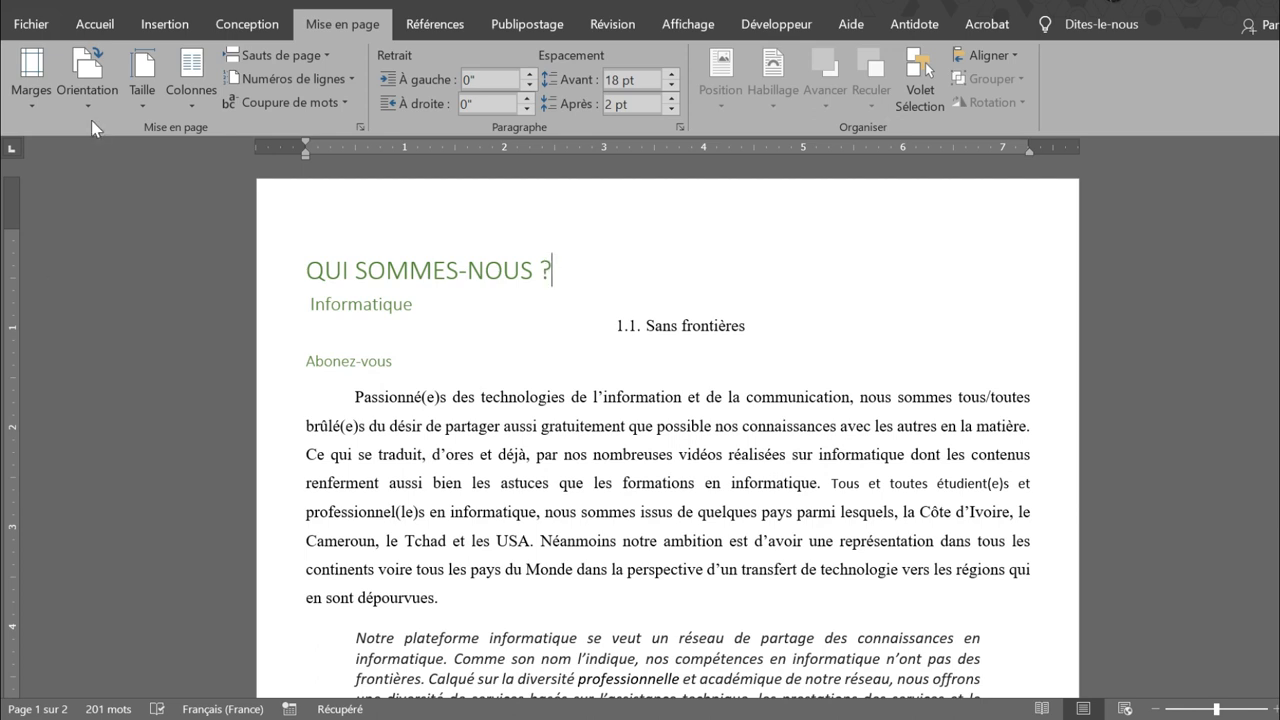
- Apply the Moyennes margin preset, and replace it with Larges, 1" at top and bottom and 2" at each side
left_click(35, 107)
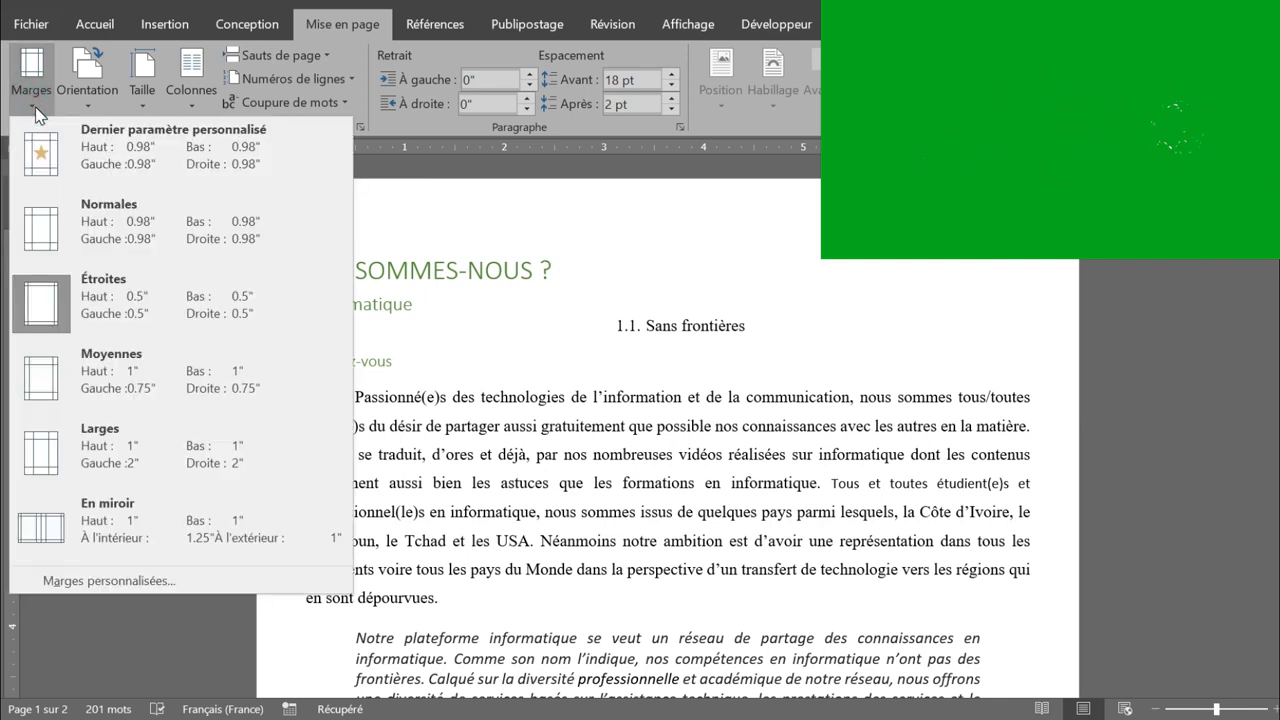
left_click(68, 377)
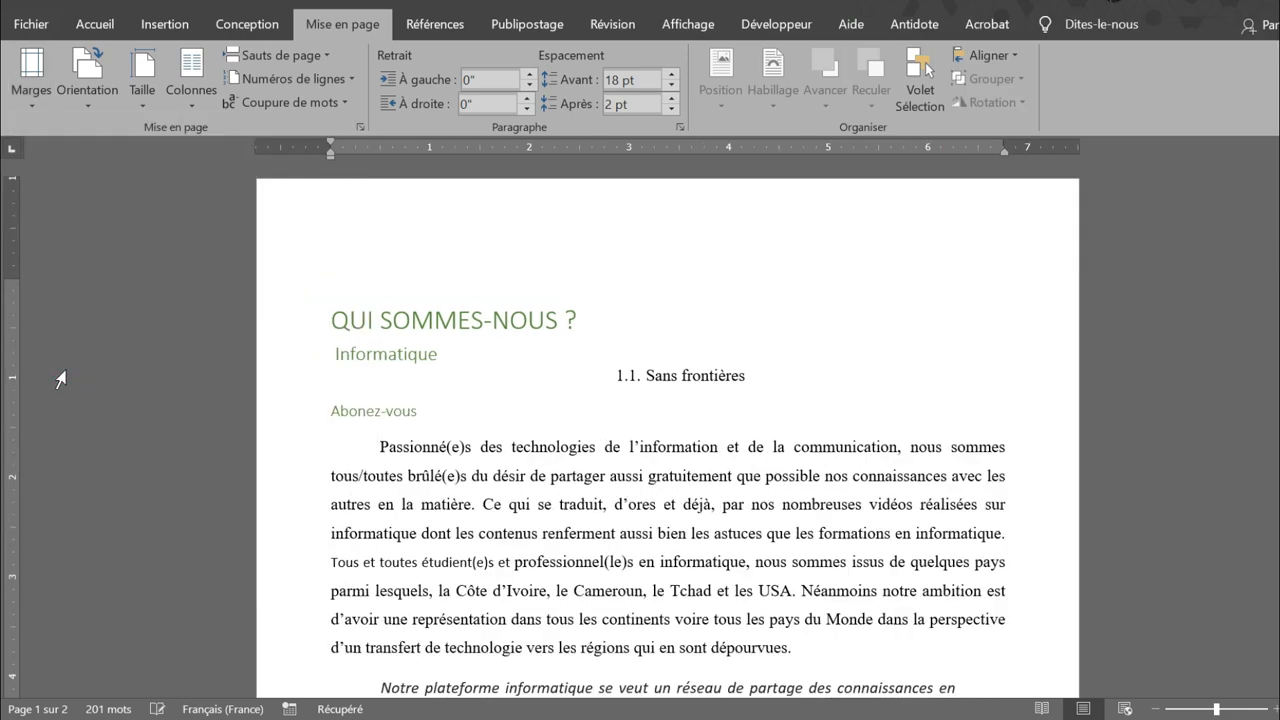
left_click(40, 112)
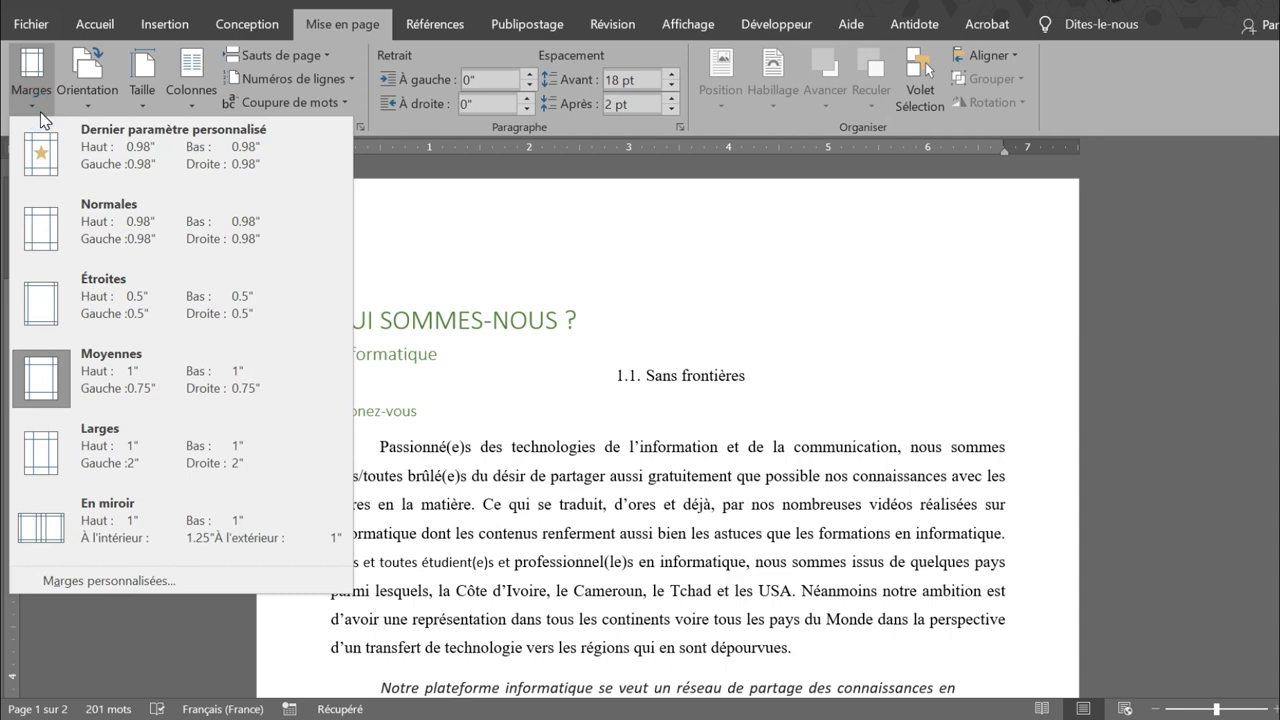
left_click(100, 465)
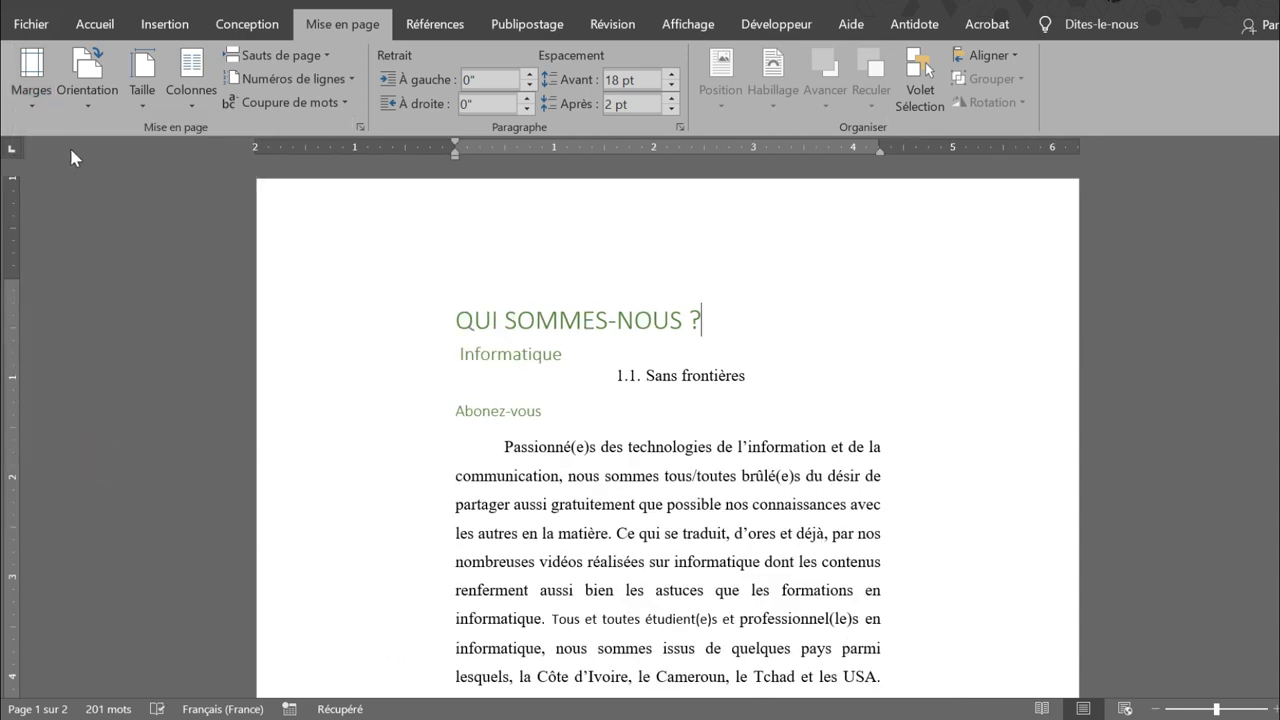
- Set the document's margins back to the Normales preset, 0.98" on all sides
left_click(33, 117)
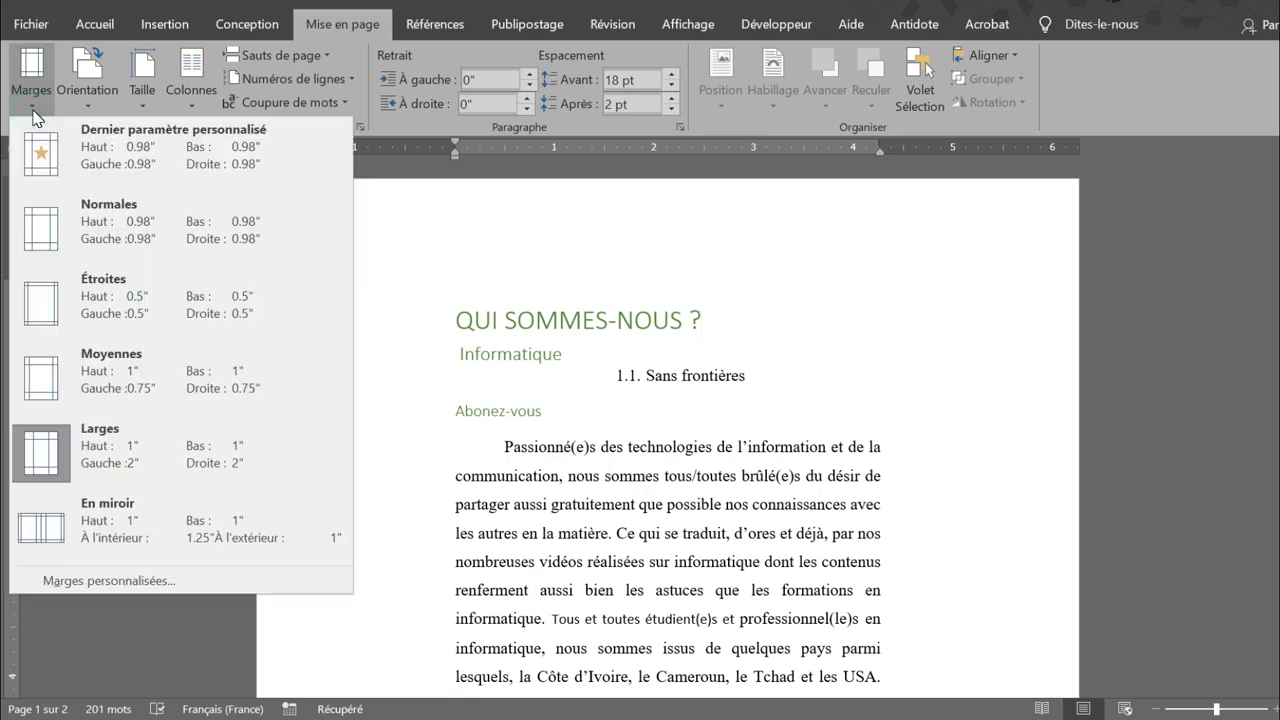
left_click(545, 286)
scroll(545, 286, "down", 15)
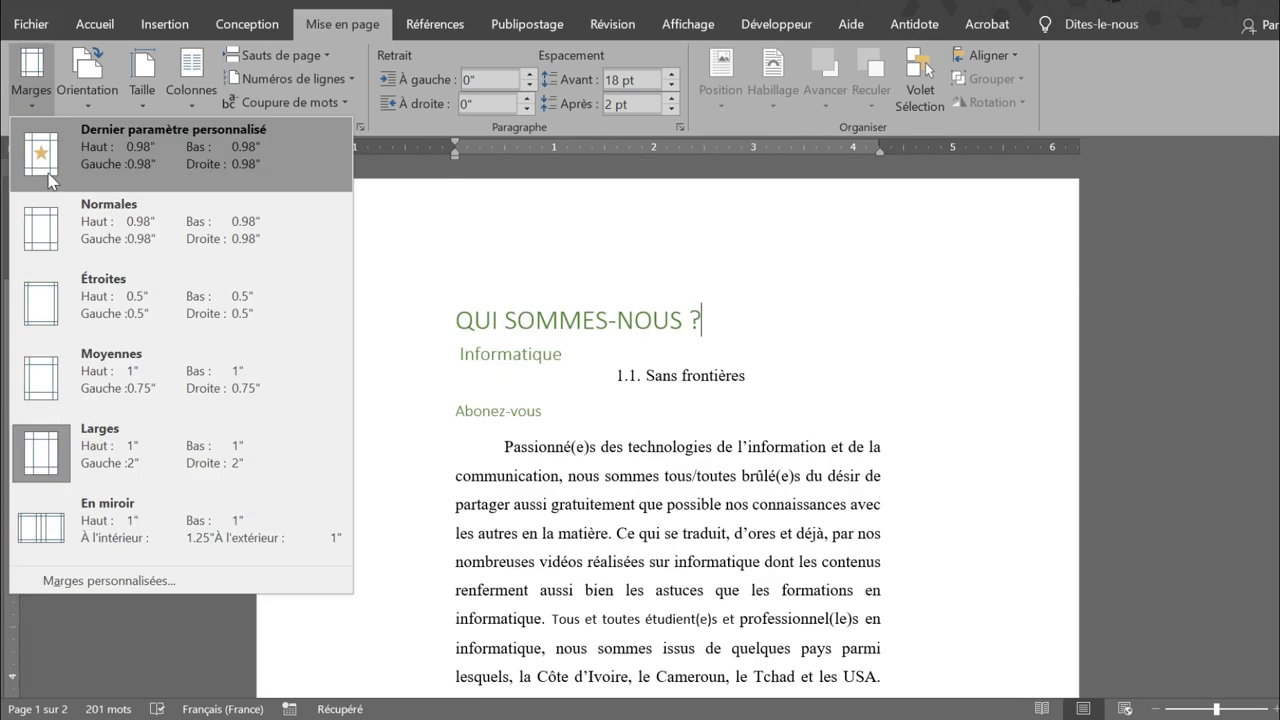
left_click(88, 213)
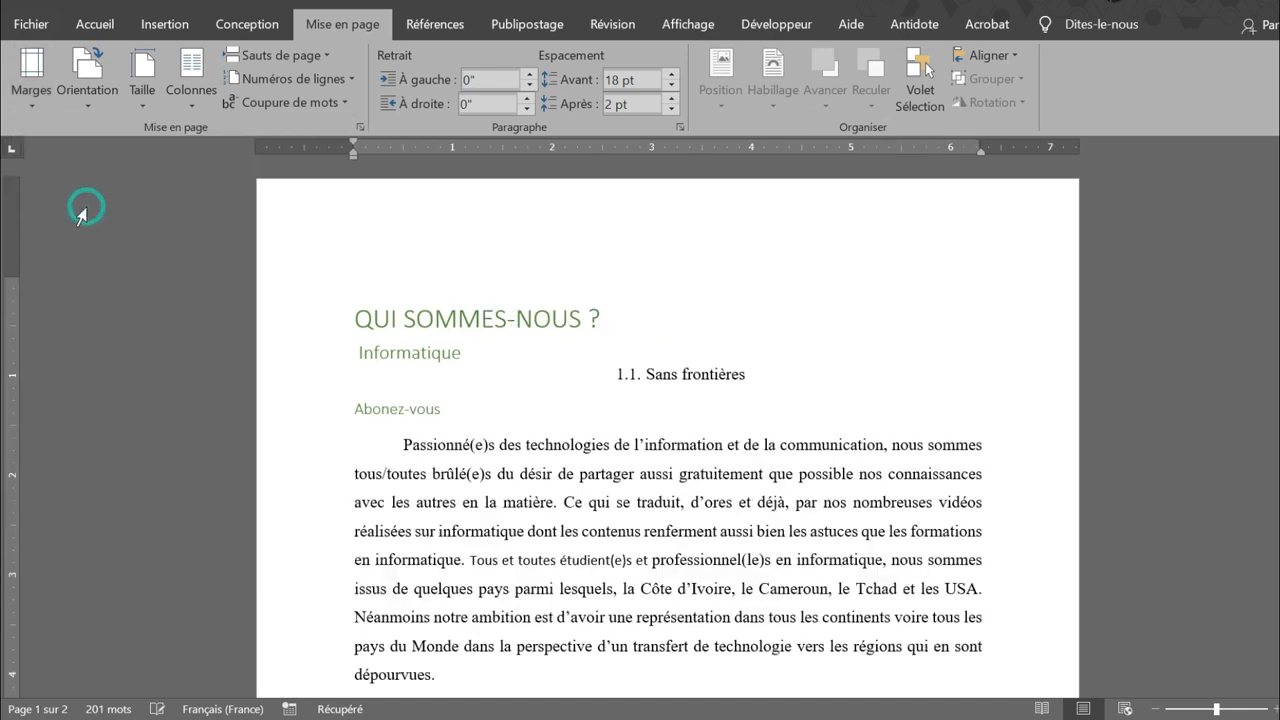
scroll(820, 512, "down", 3)
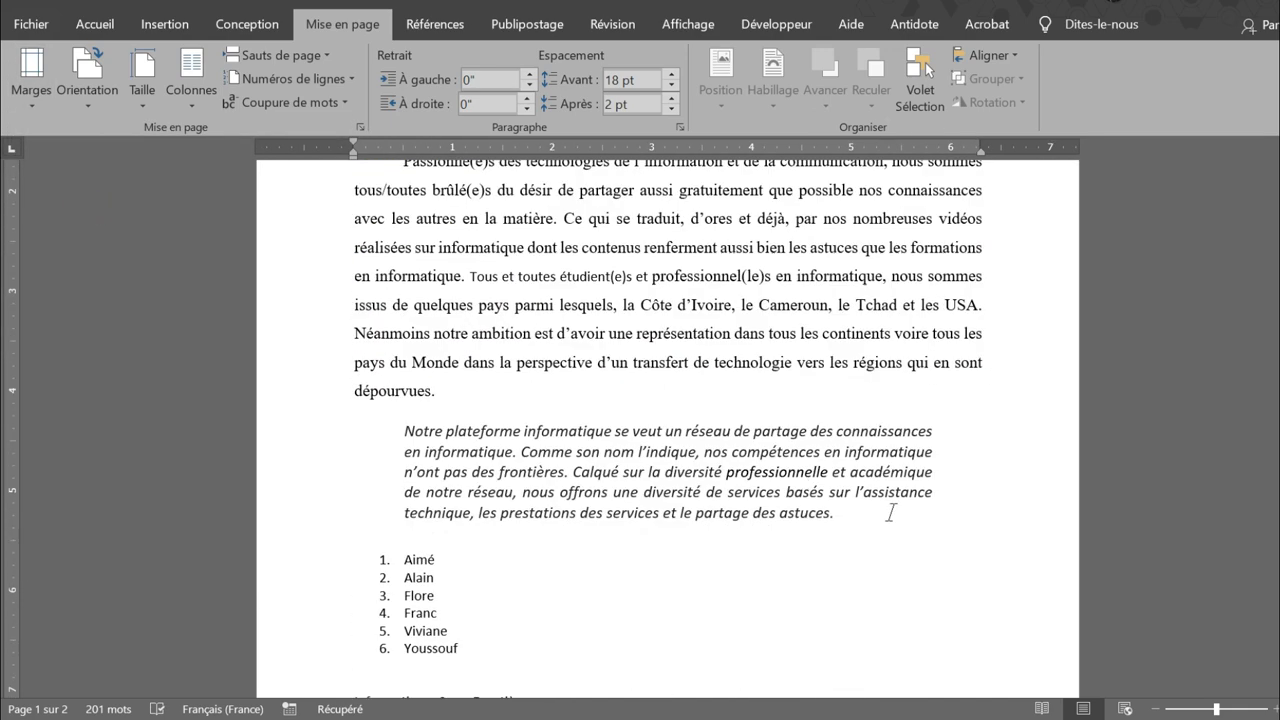
left_click(32, 98)
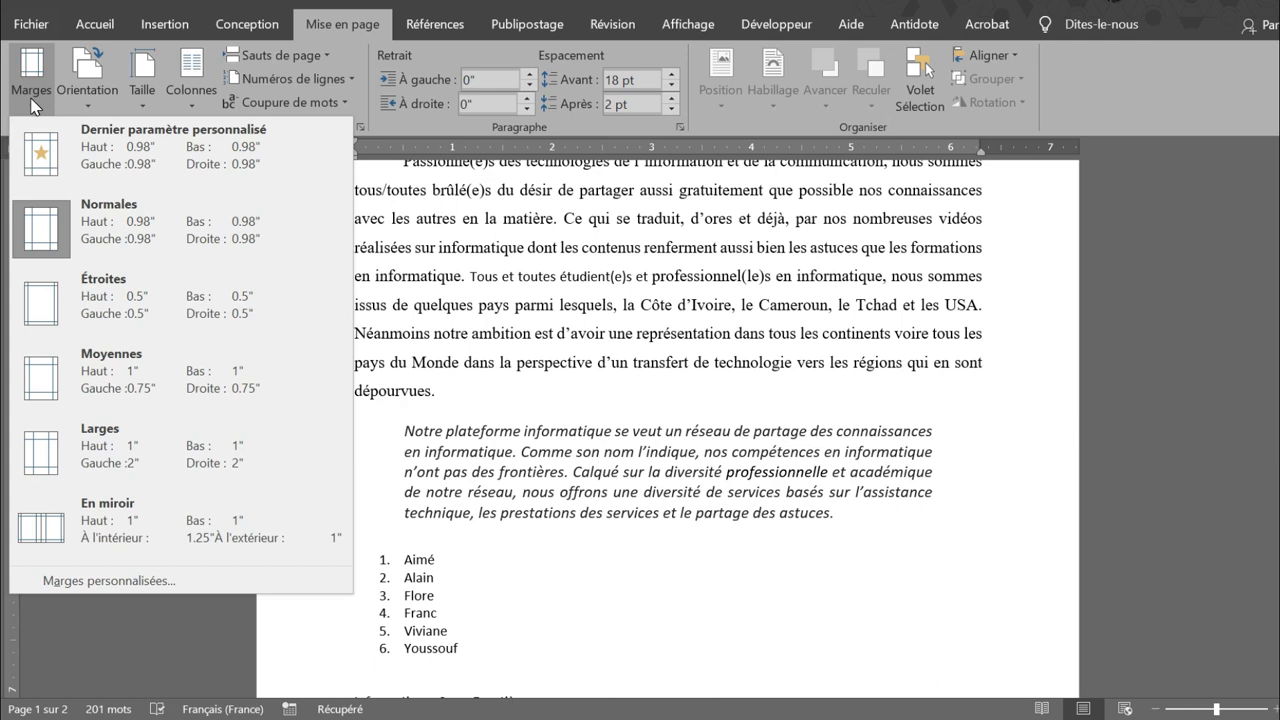
left_click(102, 218)
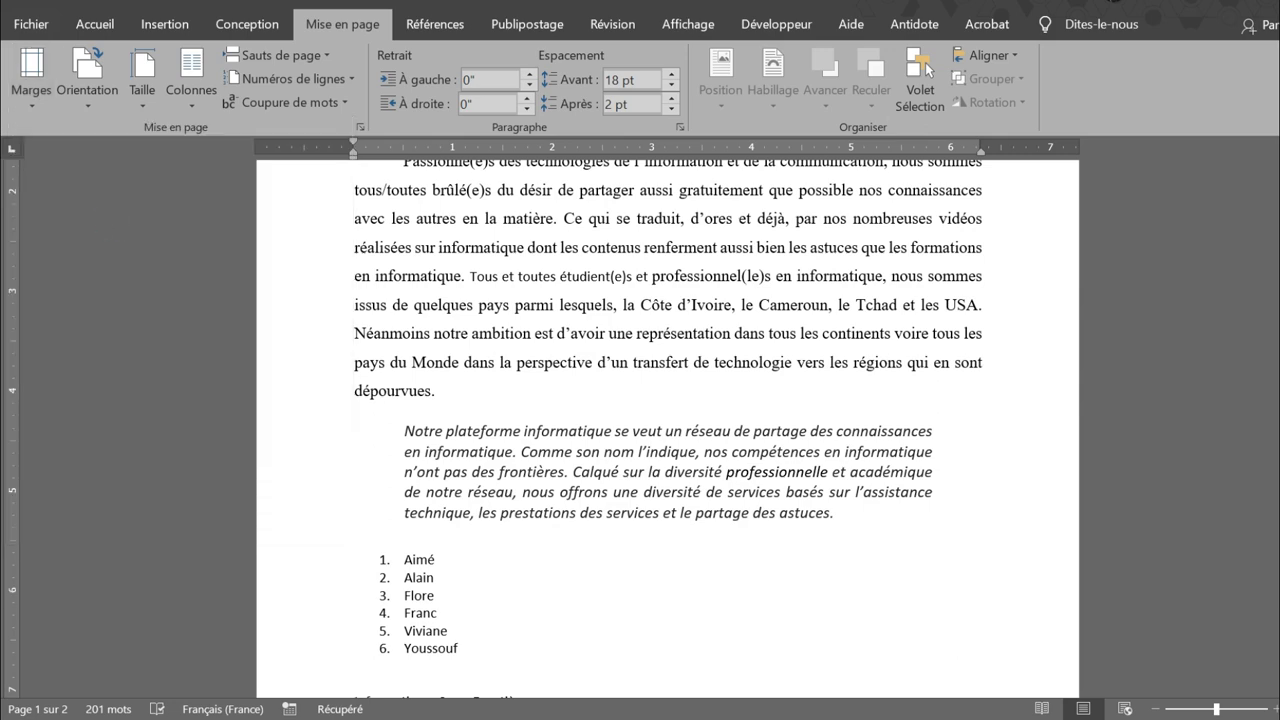
scroll(667, 428, "up", 5)
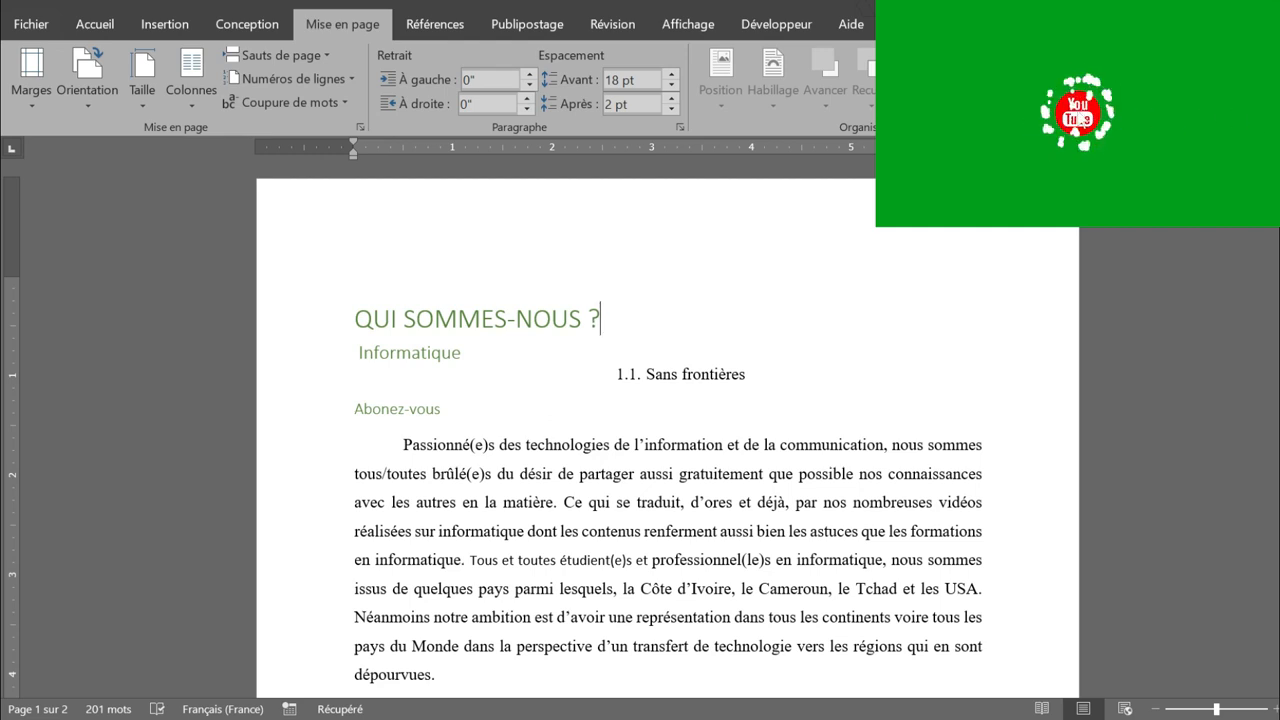
- Widen the left margin on the ruler with a 0.44" left indent on the title, and restore the Normales margin preset
left_click_drag(352, 158, 443, 154)
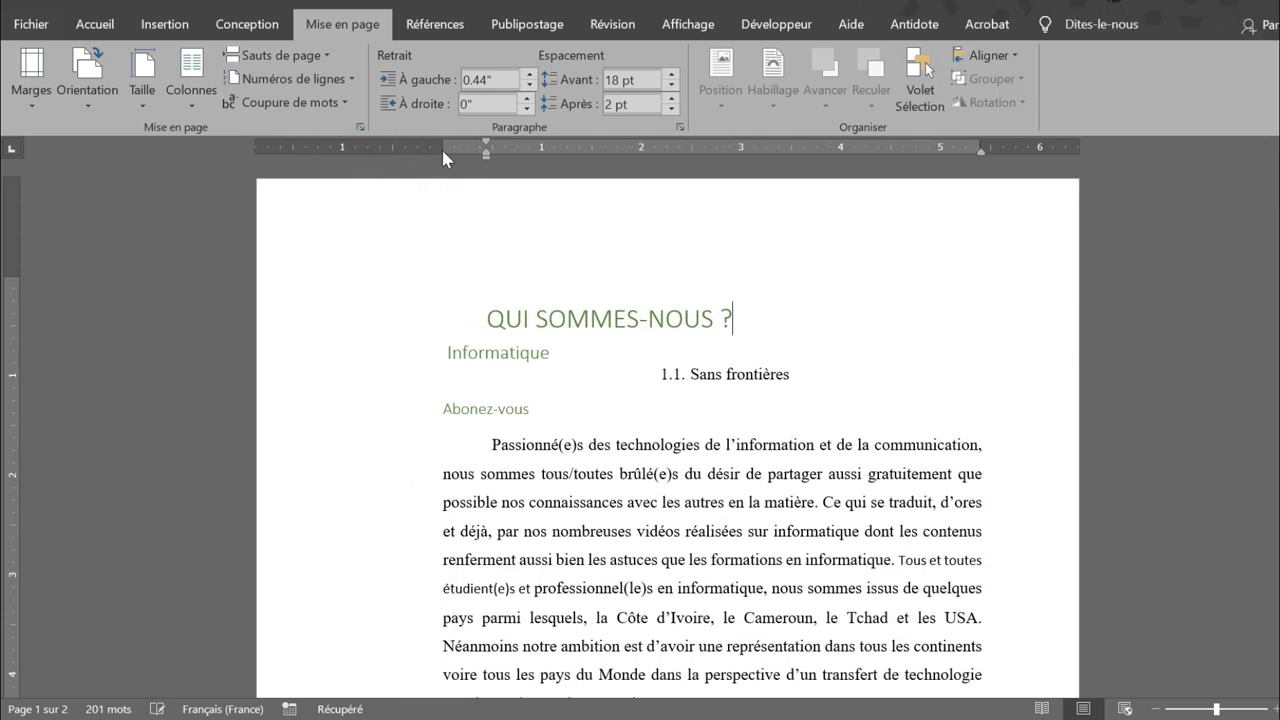
left_click(32, 108)
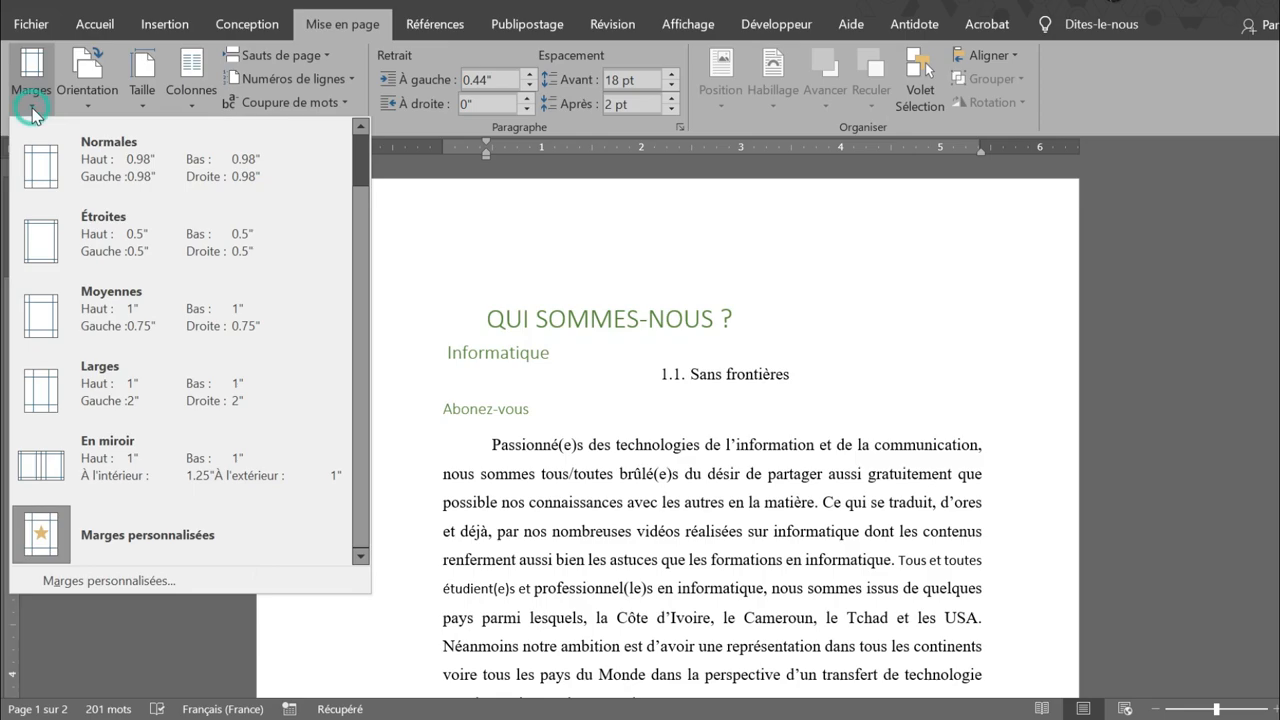
left_click(80, 158)
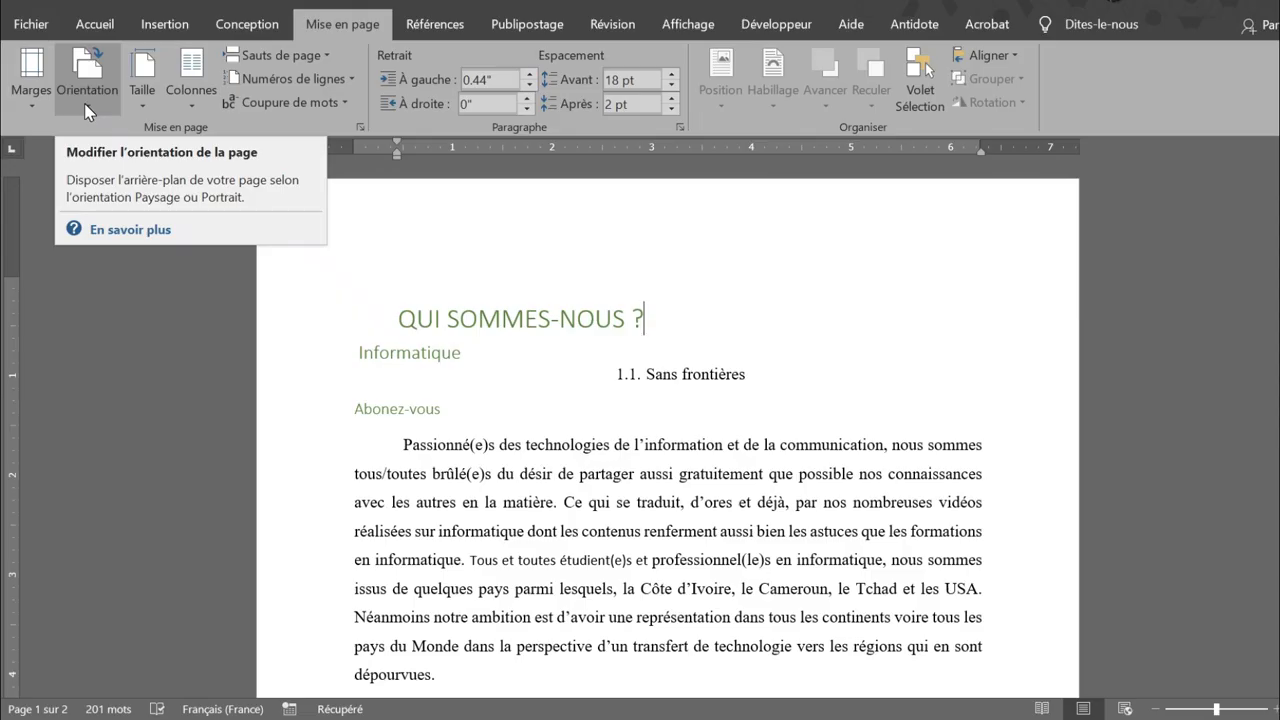
- Set the page orientation to Paysage, and return it to Portrait after viewing the document's pages
left_click(88, 100)
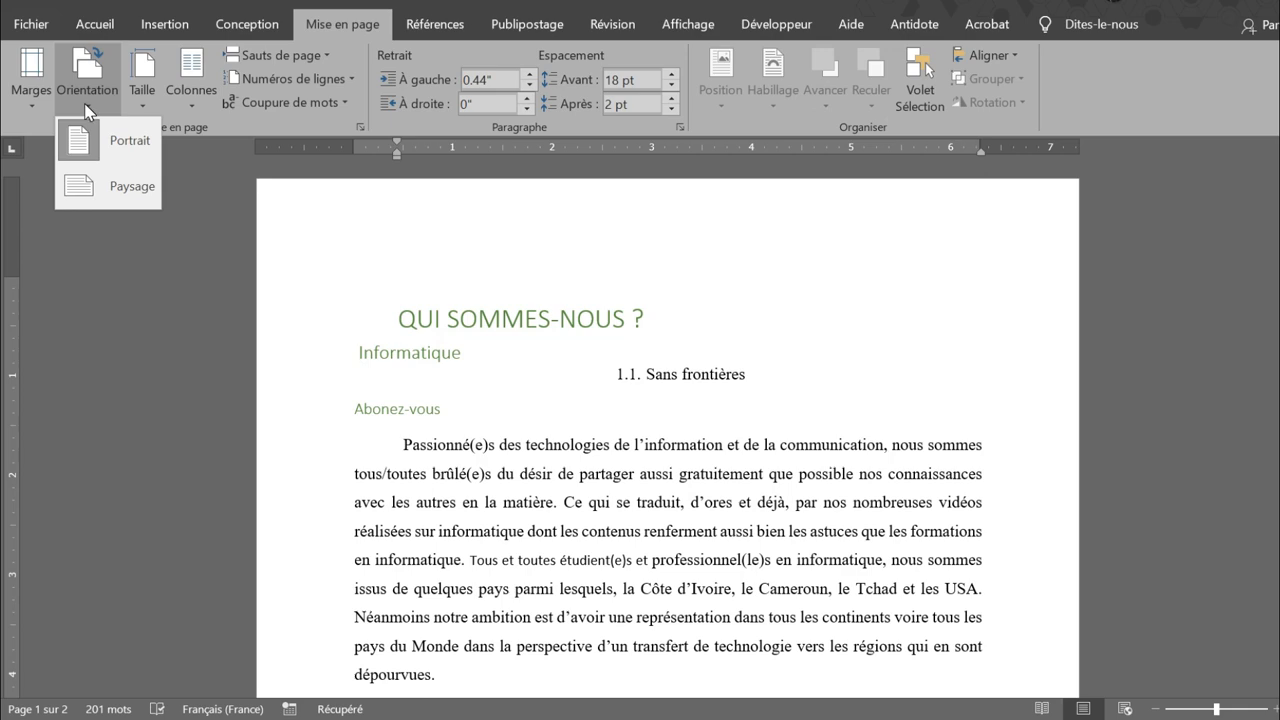
scroll(705, 456, "down", 9)
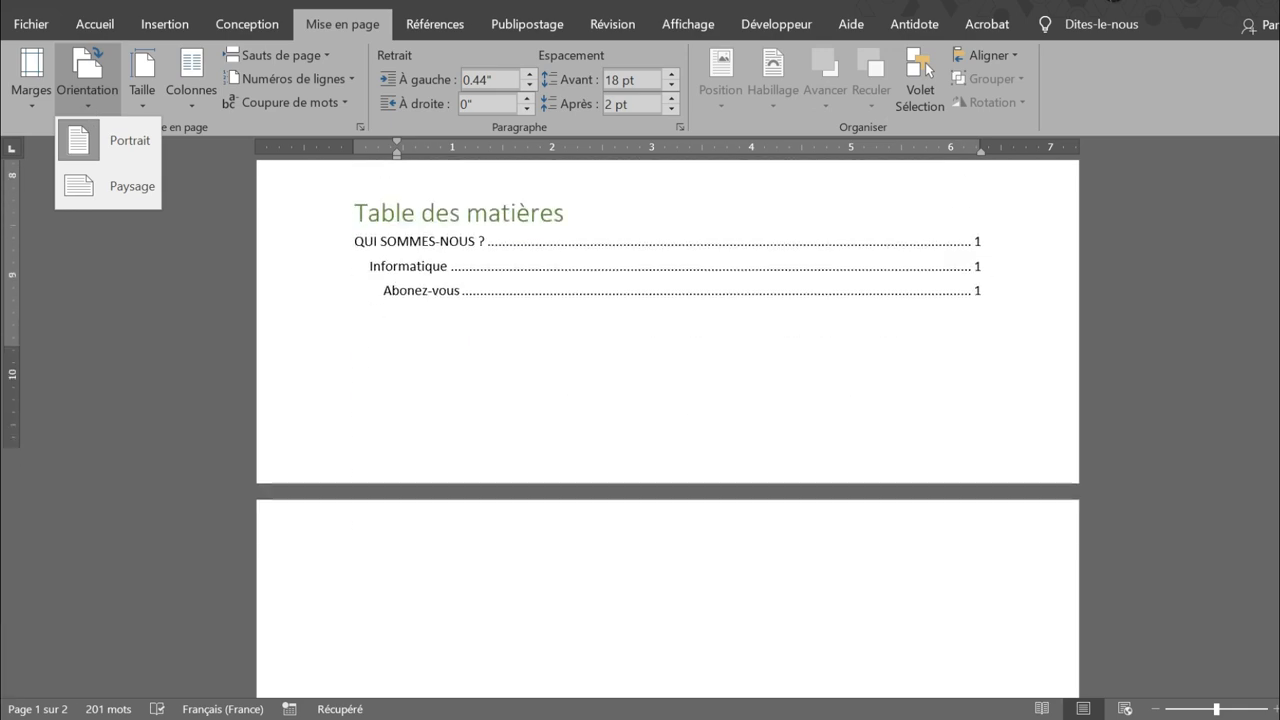
scroll(705, 456, "up", 5)
scroll(705, 456, "up", 6)
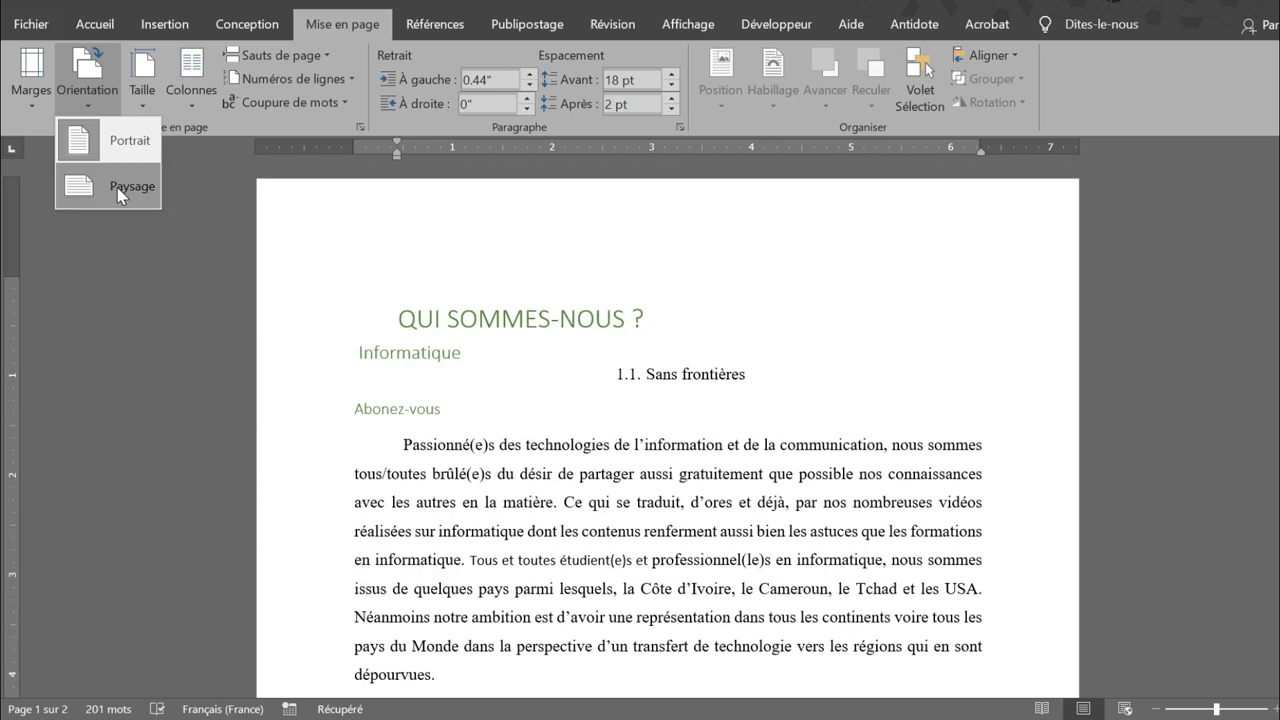
left_click(147, 199)
scroll(668, 438, "down", 2)
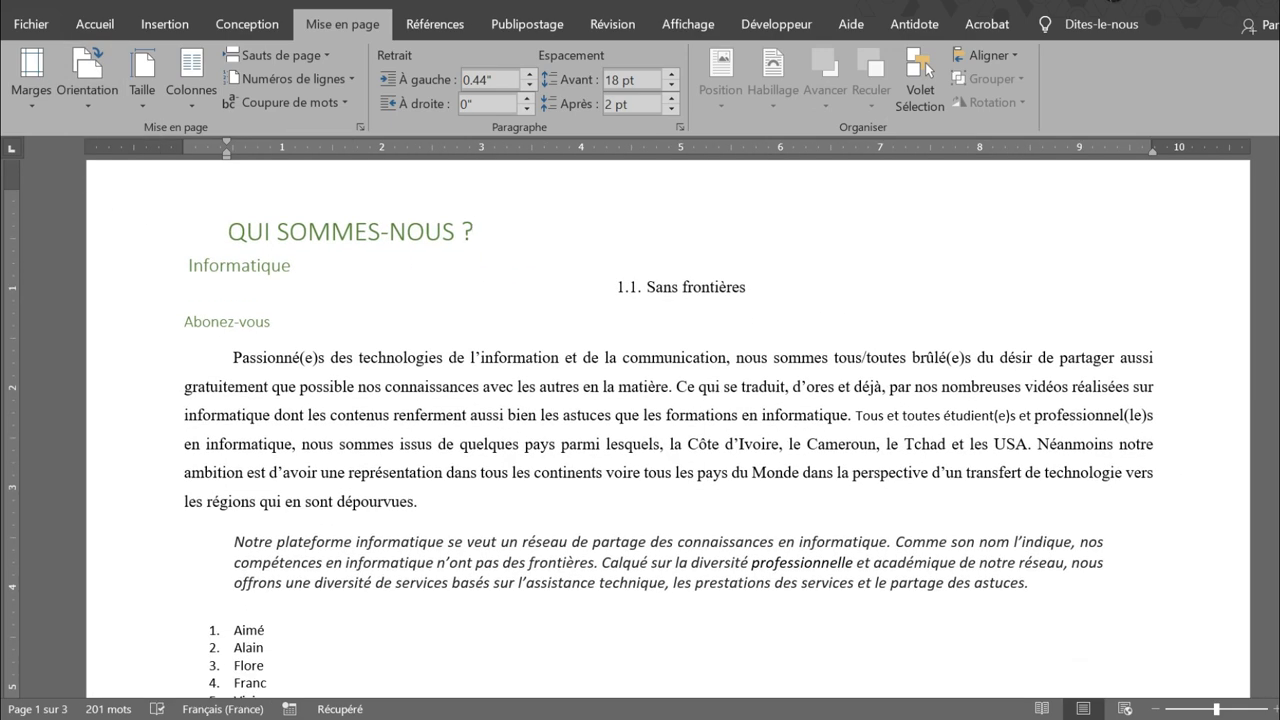
scroll(796, 519, "down", 10)
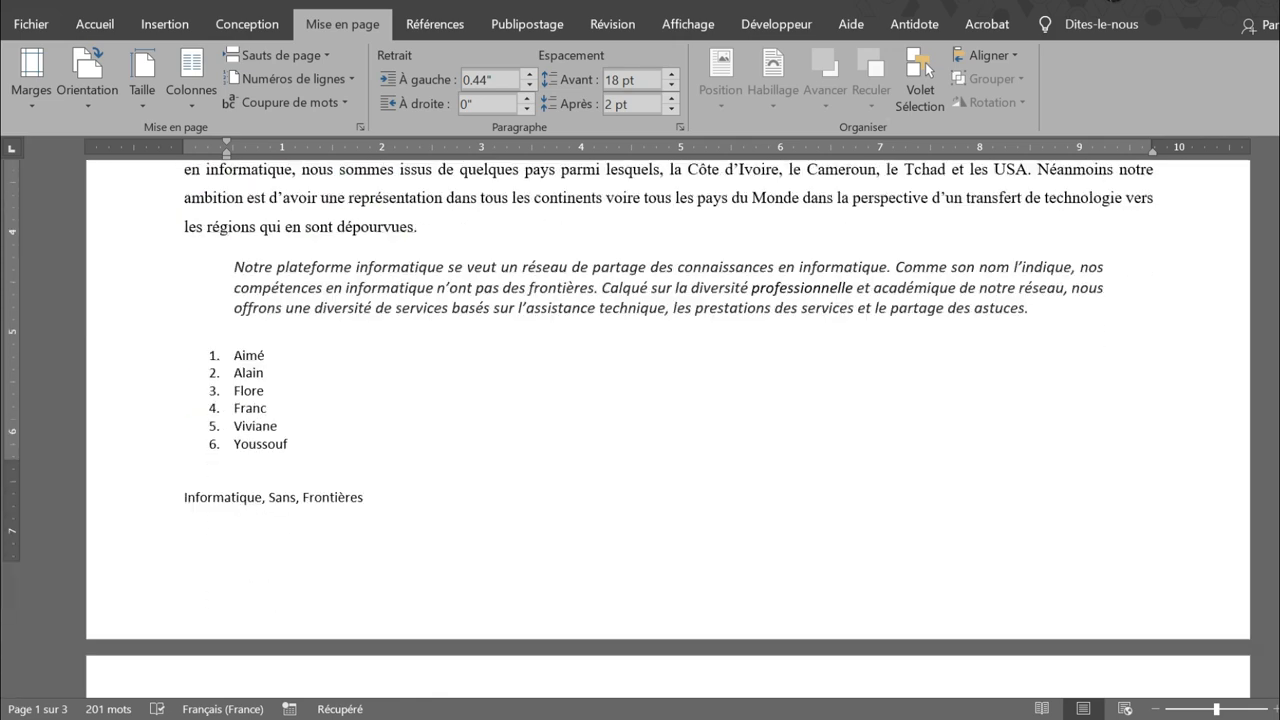
scroll(668, 438, "down", 15)
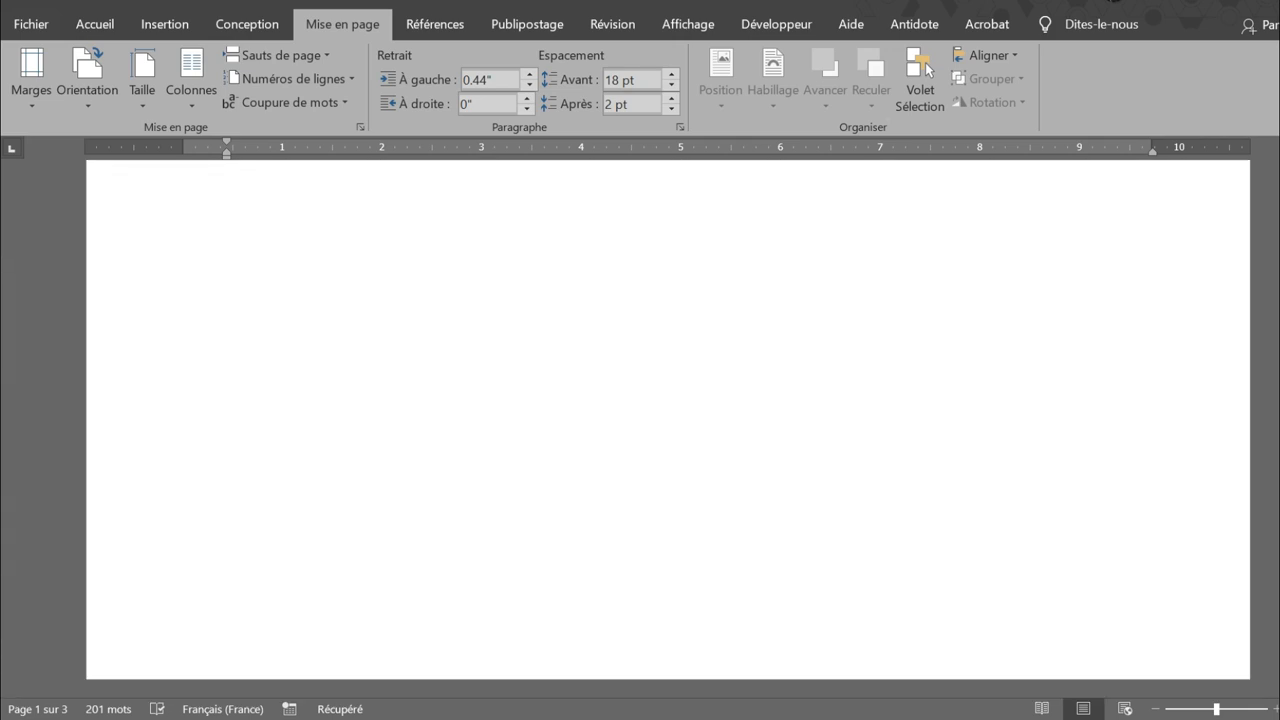
scroll(668, 438, "down", 10)
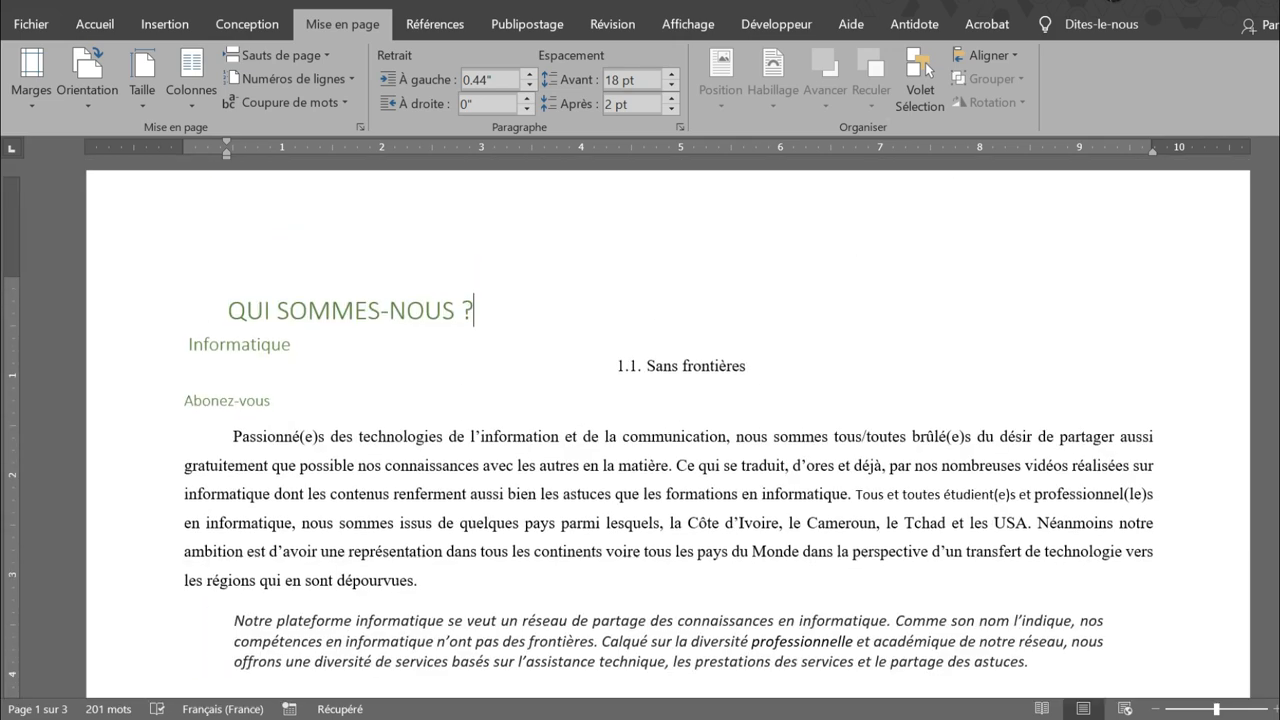
scroll(668, 438, "down", 10)
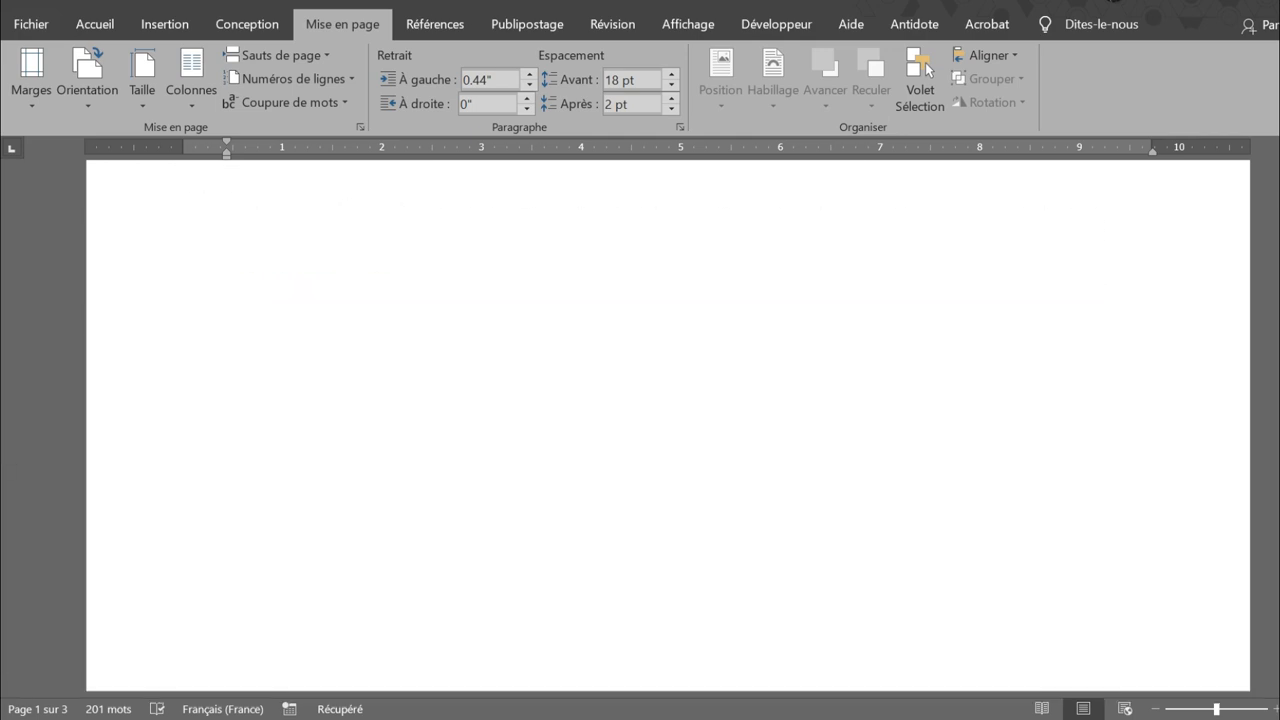
scroll(668, 438, "down", 10)
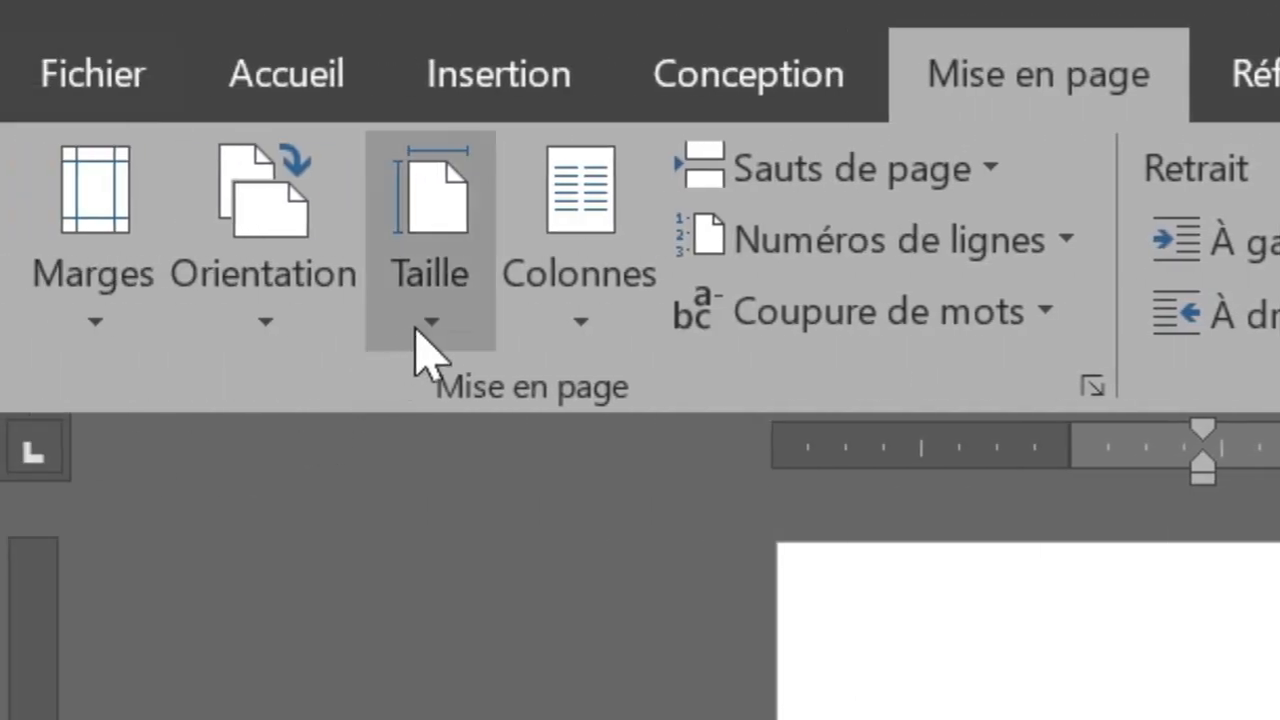
- Set the document's paper size to A5, 5.83" x 8.27", and look over the pages
left_click(430, 312)
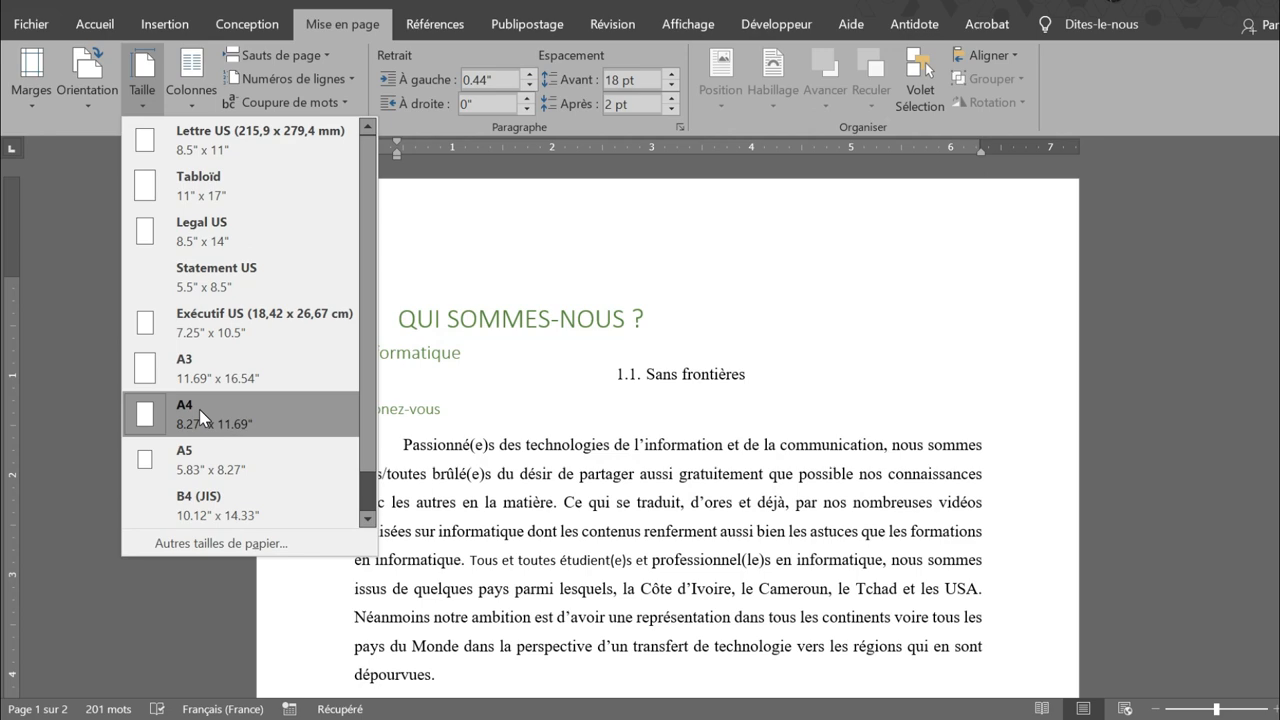
left_click(196, 466)
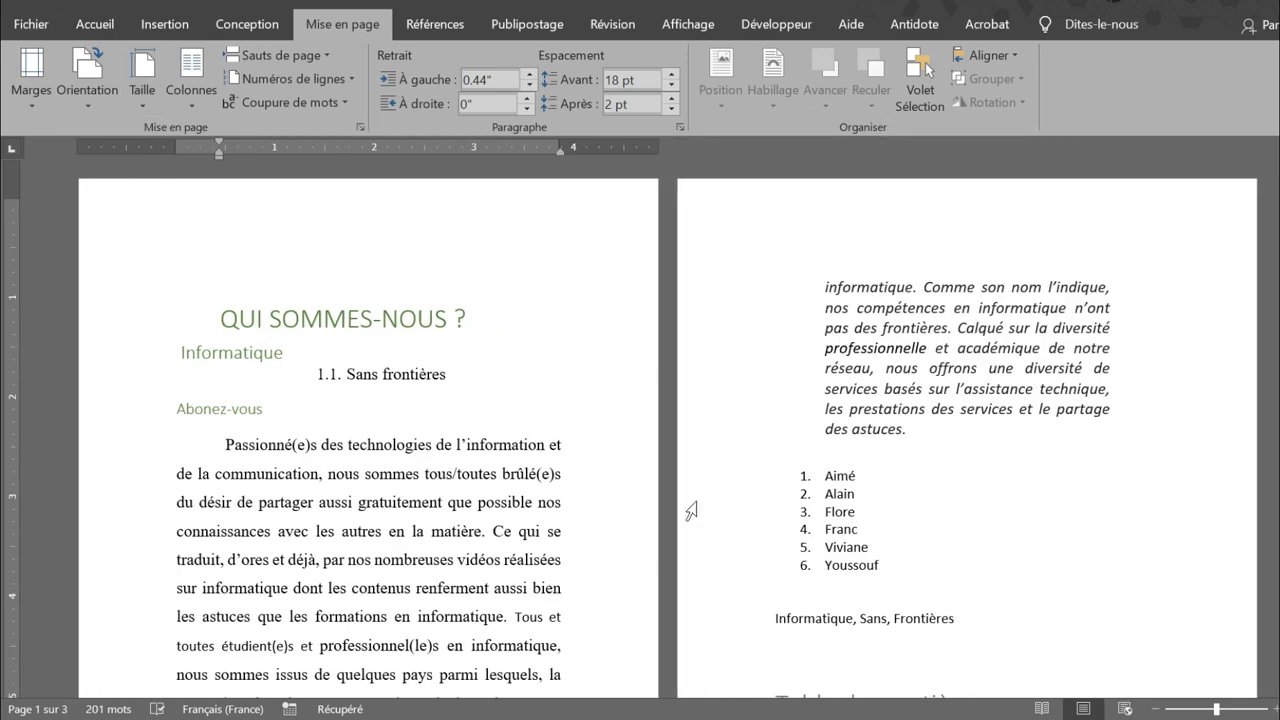
scroll(690, 512, "down", 10)
scroll(690, 511, "up", 10)
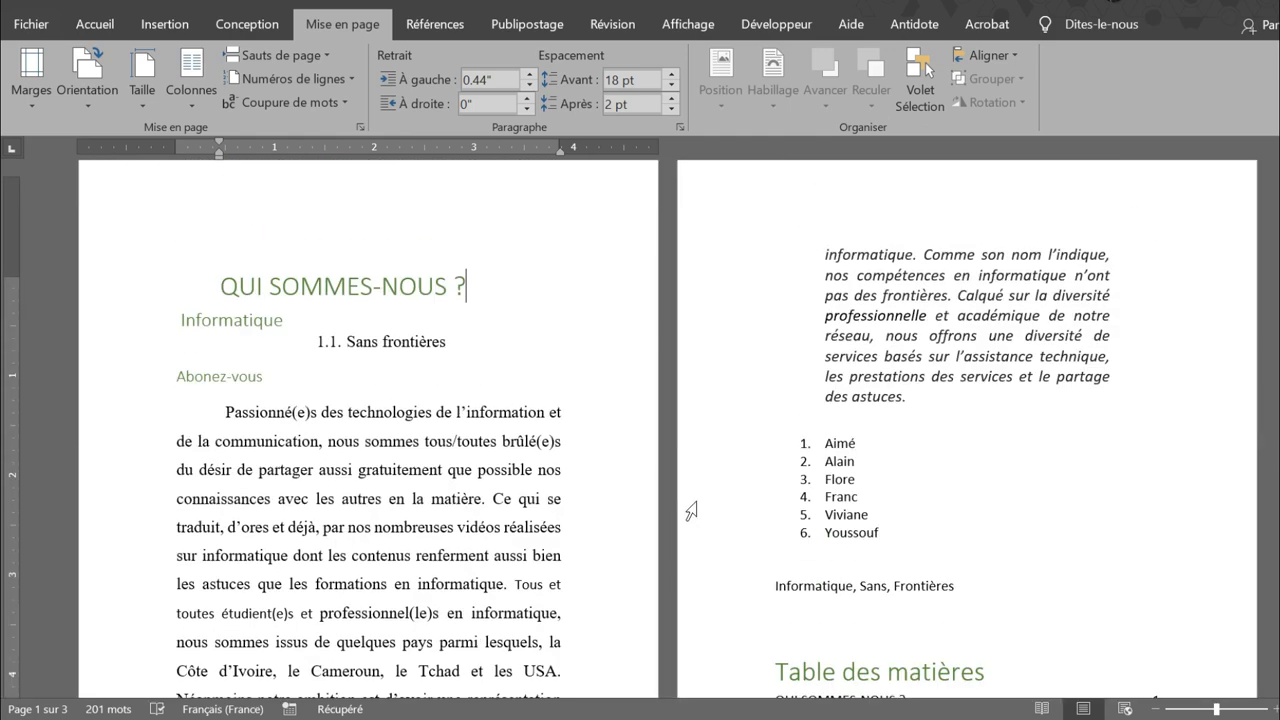
scroll(690, 511, "down", 3)
scroll(690, 511, "up", 3)
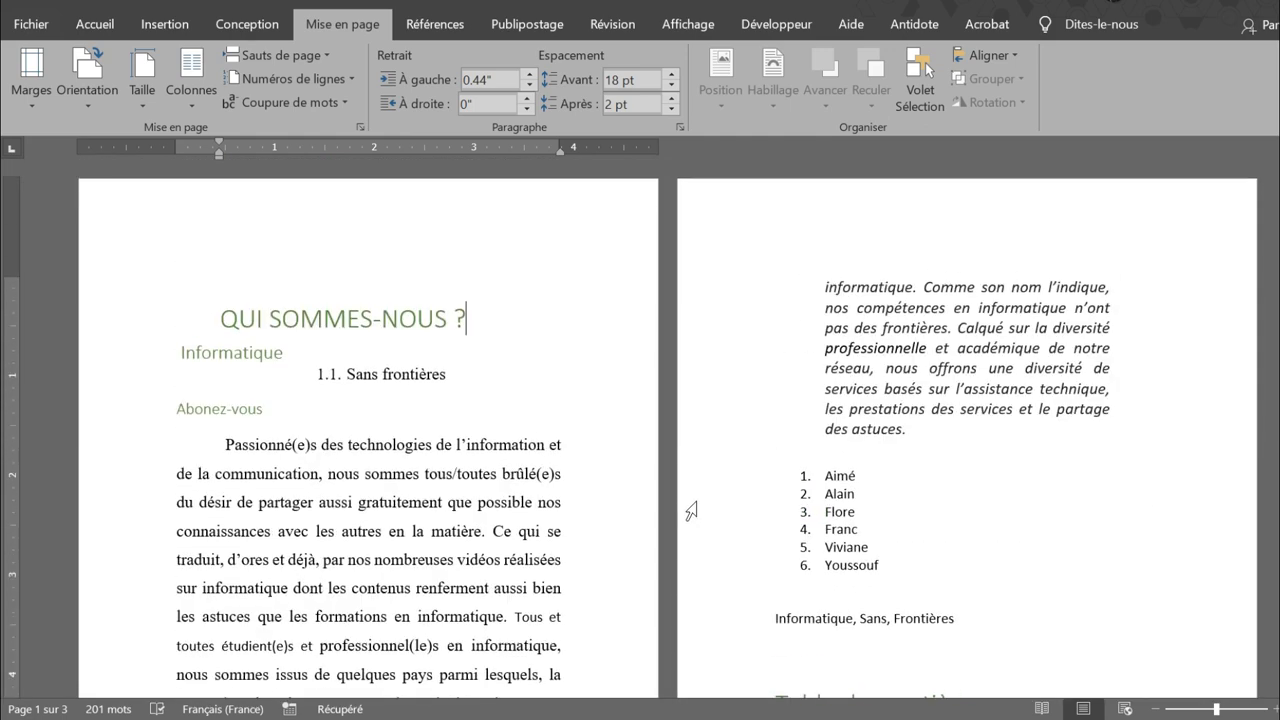
- Set the document's paper size to A3, 11.69" x 16.54", and look over the page
left_click(88, 106)
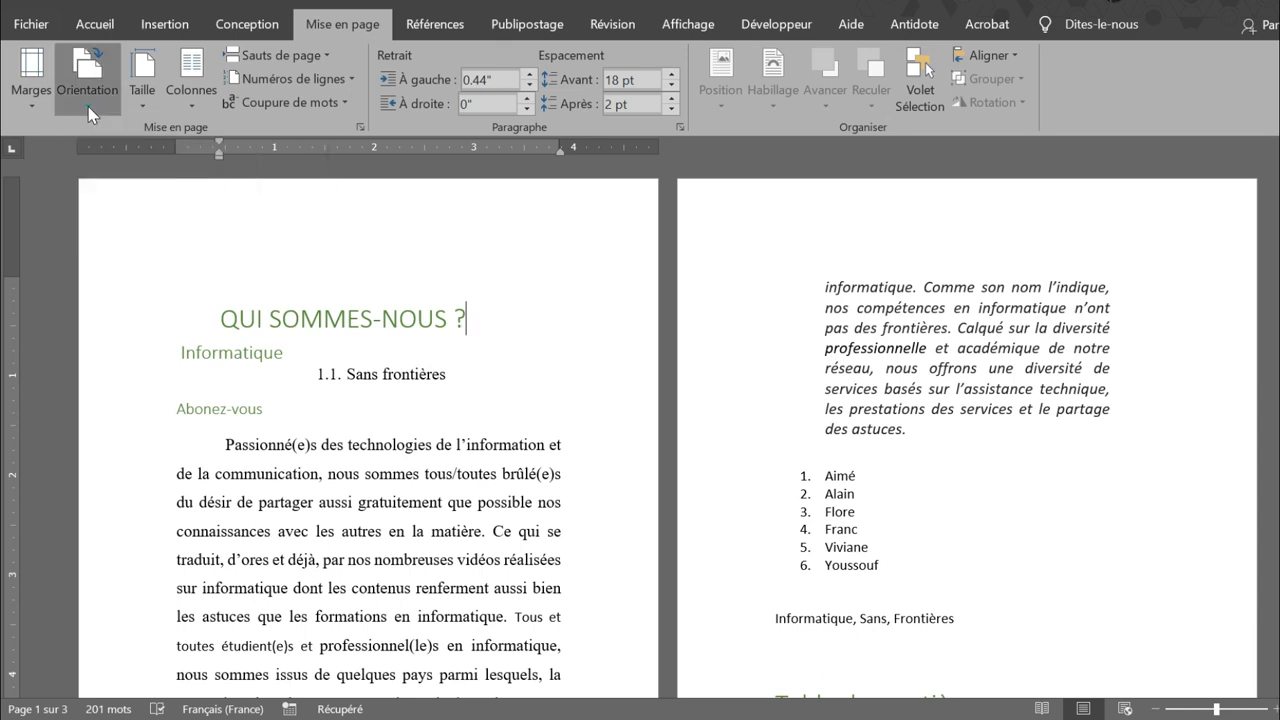
left_click(150, 106)
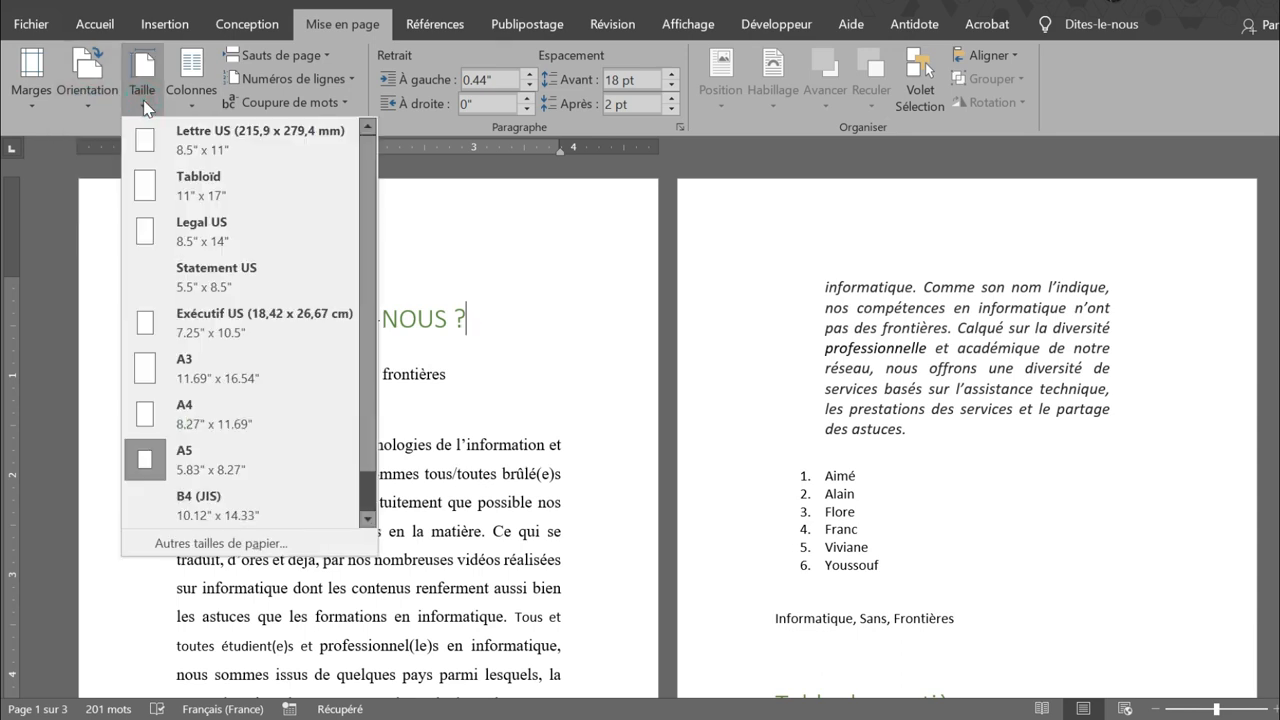
left_click(197, 376)
scroll(640, 420, "down", 10)
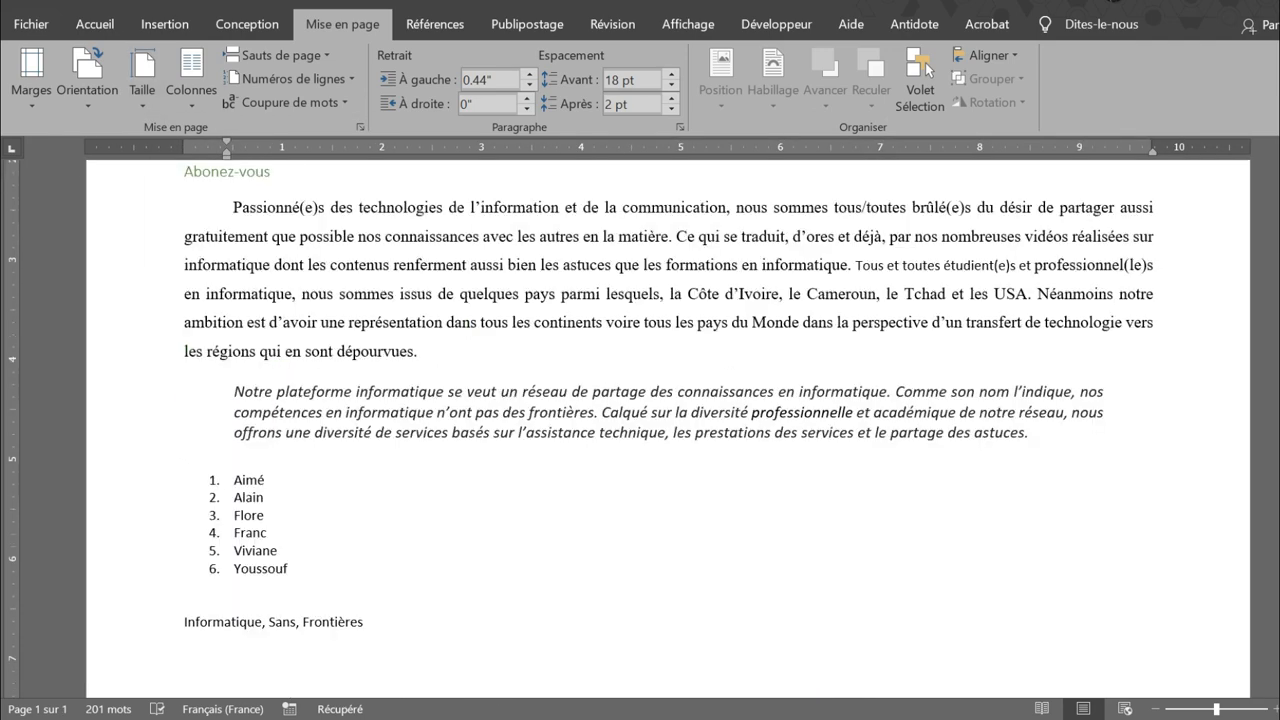
scroll(640, 420, "up", 15)
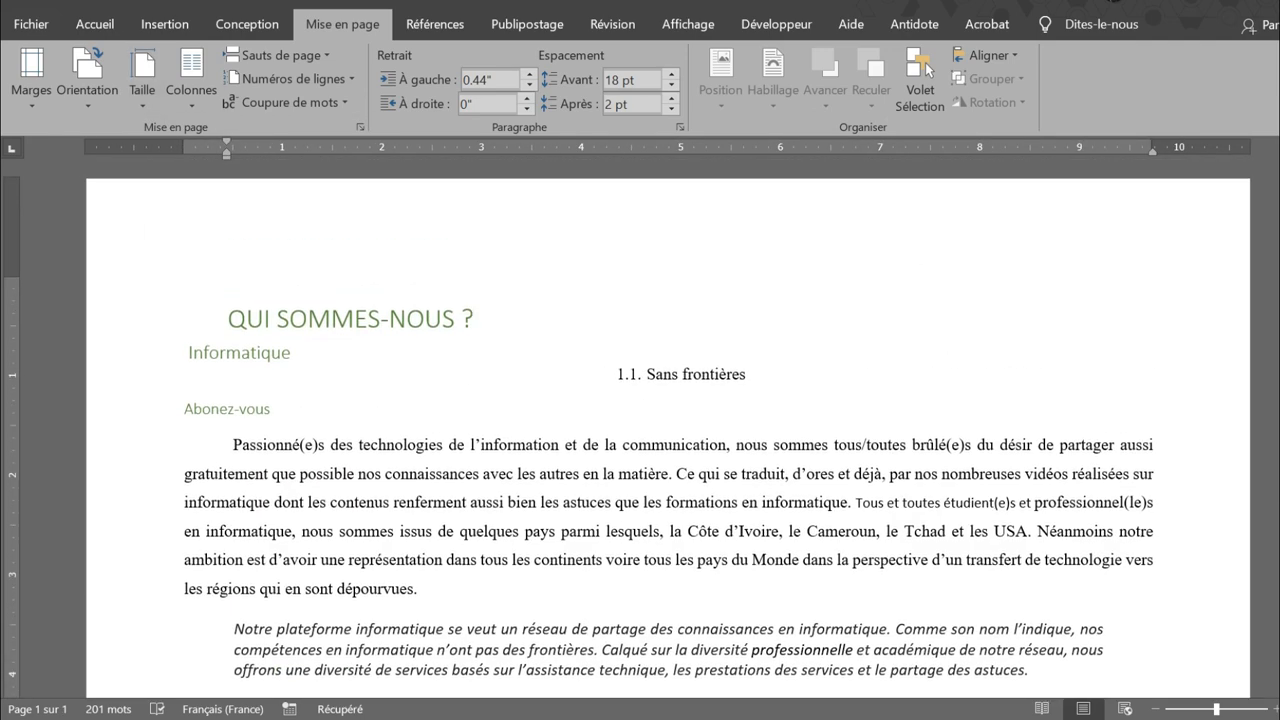
- Set the document's paper size to Tabloïd, 11" x 17", and look over the page
left_click(144, 111)
left_click(210, 190)
scroll(668, 420, "down", 15)
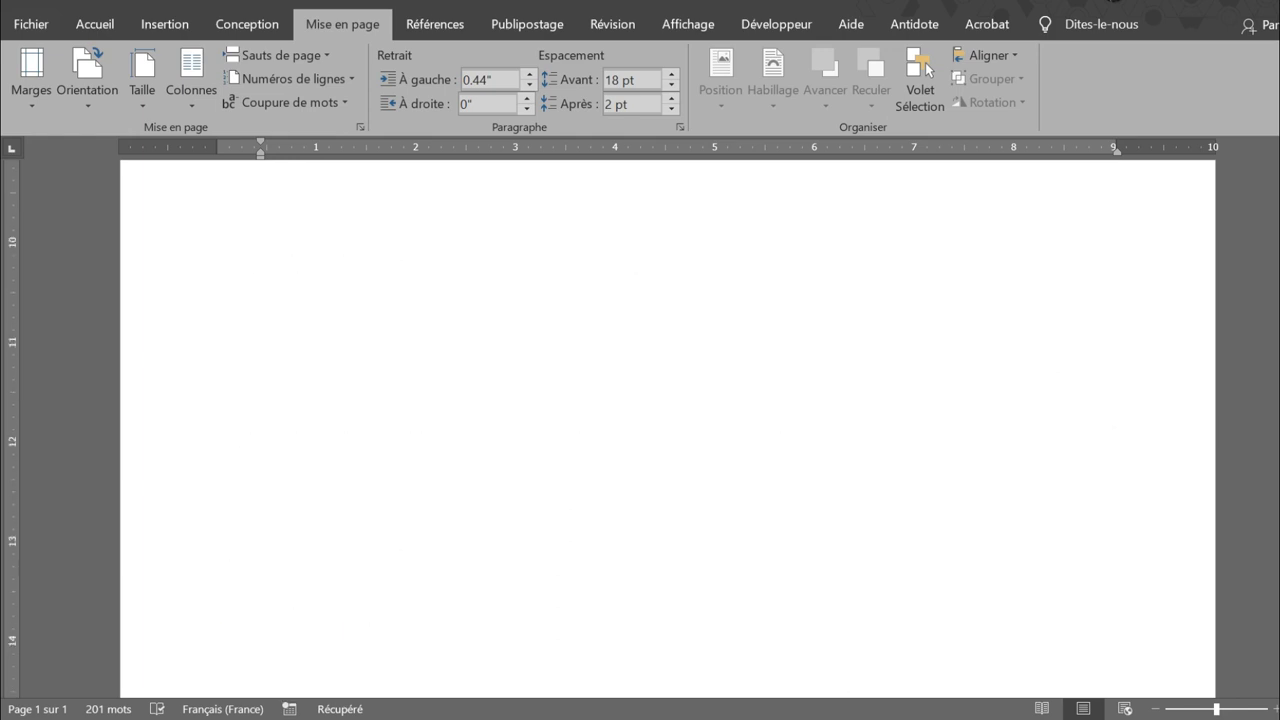
scroll(231, 176, "up", 15)
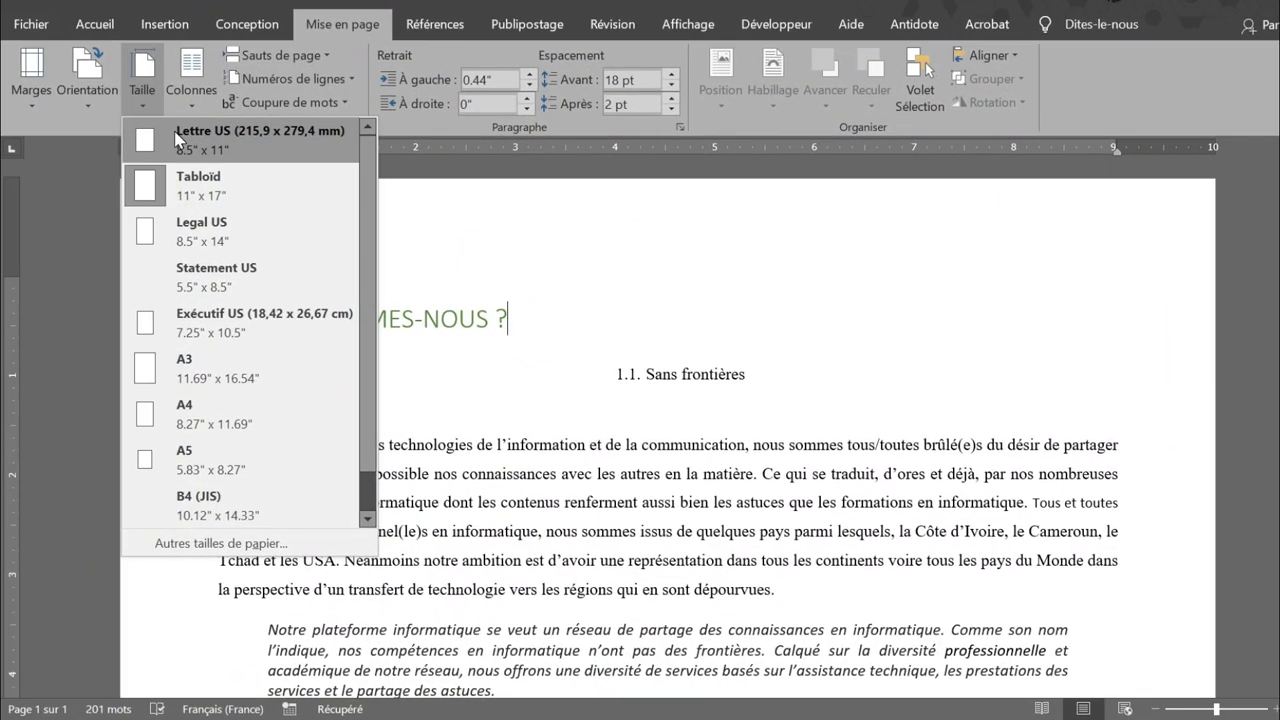
- Switch the paper size to Lettre US, 8.5" x 11", and set it to A4, 8.27" x 11.69"
left_click(176, 139)
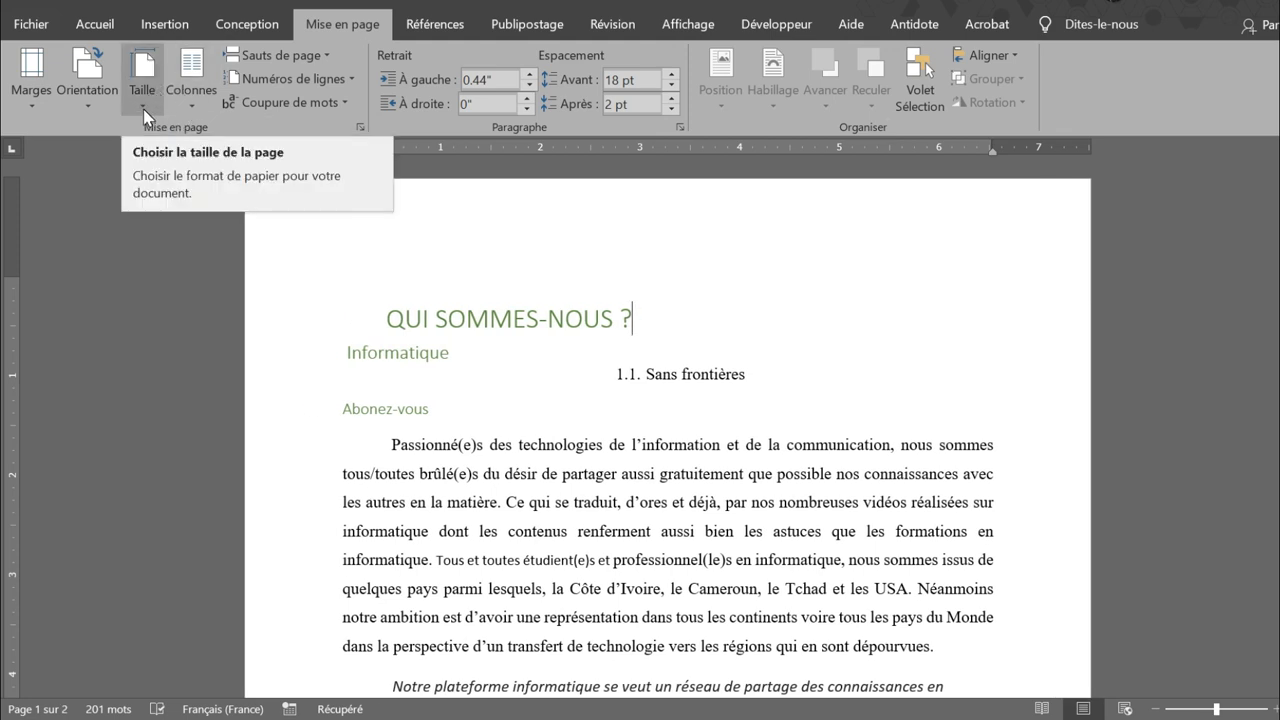
left_click(143, 109)
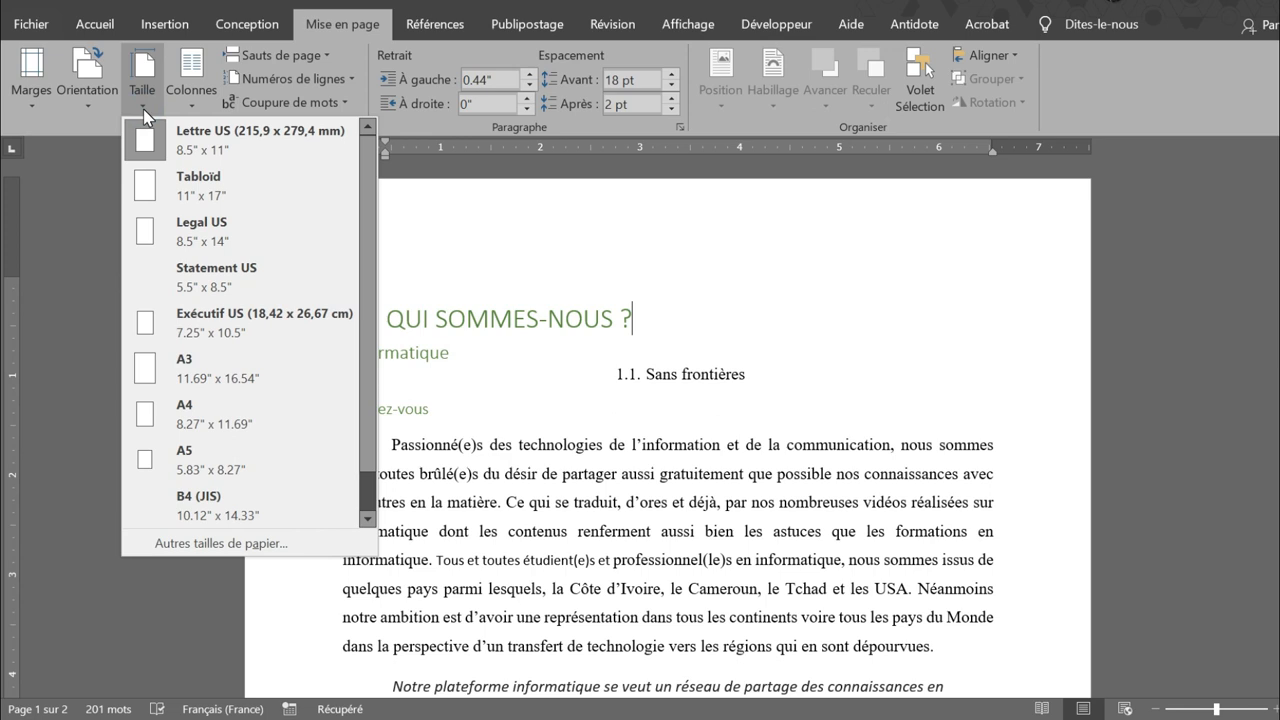
left_click(204, 409)
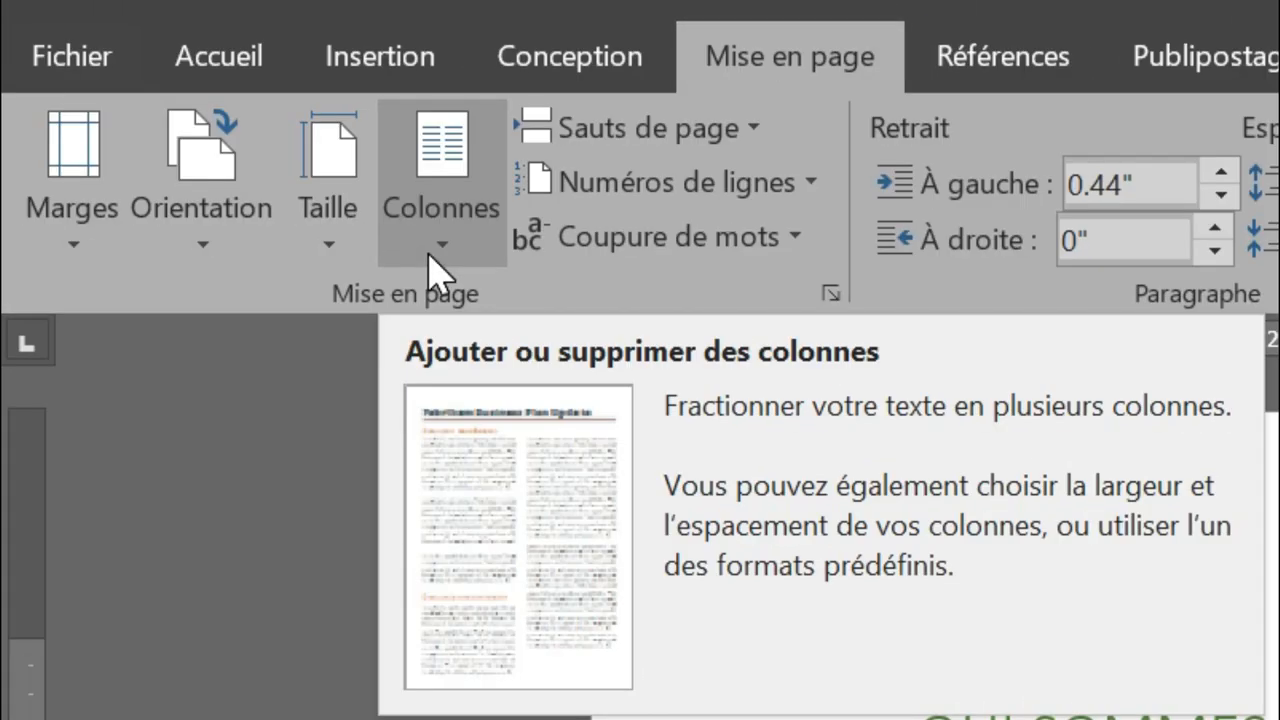
- Examine the available column layouts and look over the document's pages in their current layout
left_click(438, 262)
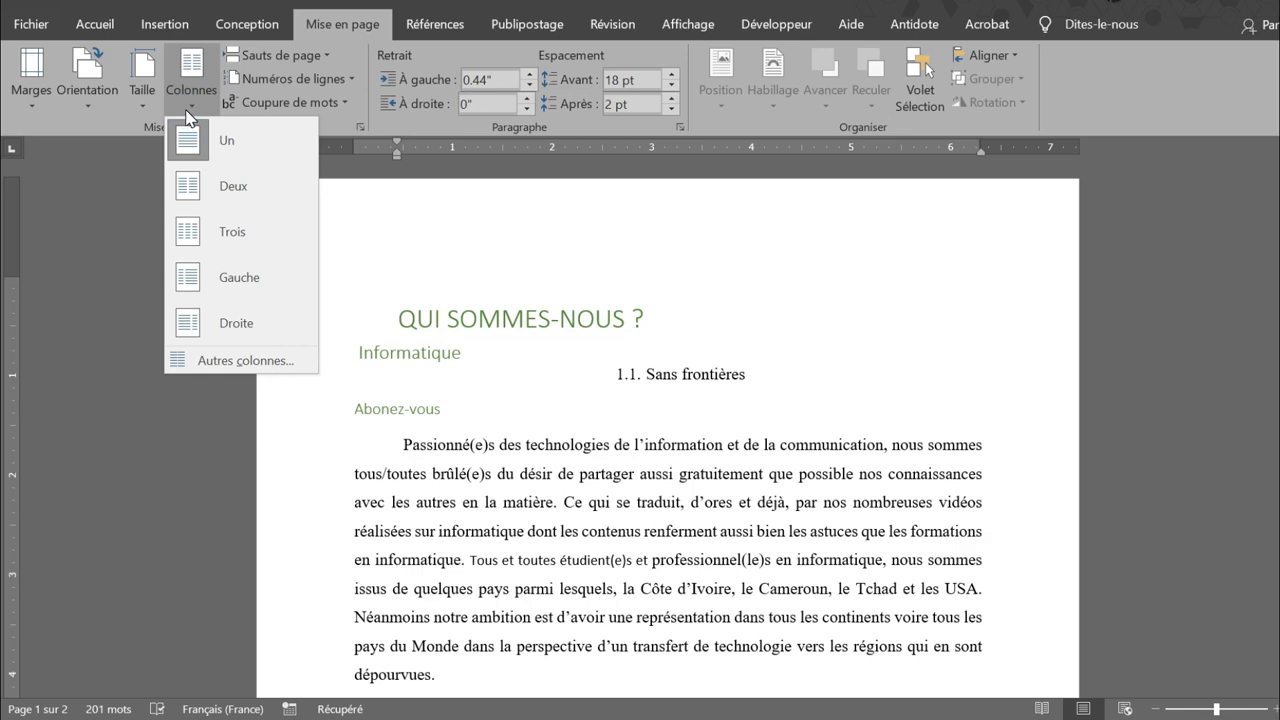
left_click(655, 321)
scroll(655, 321, "down", 10)
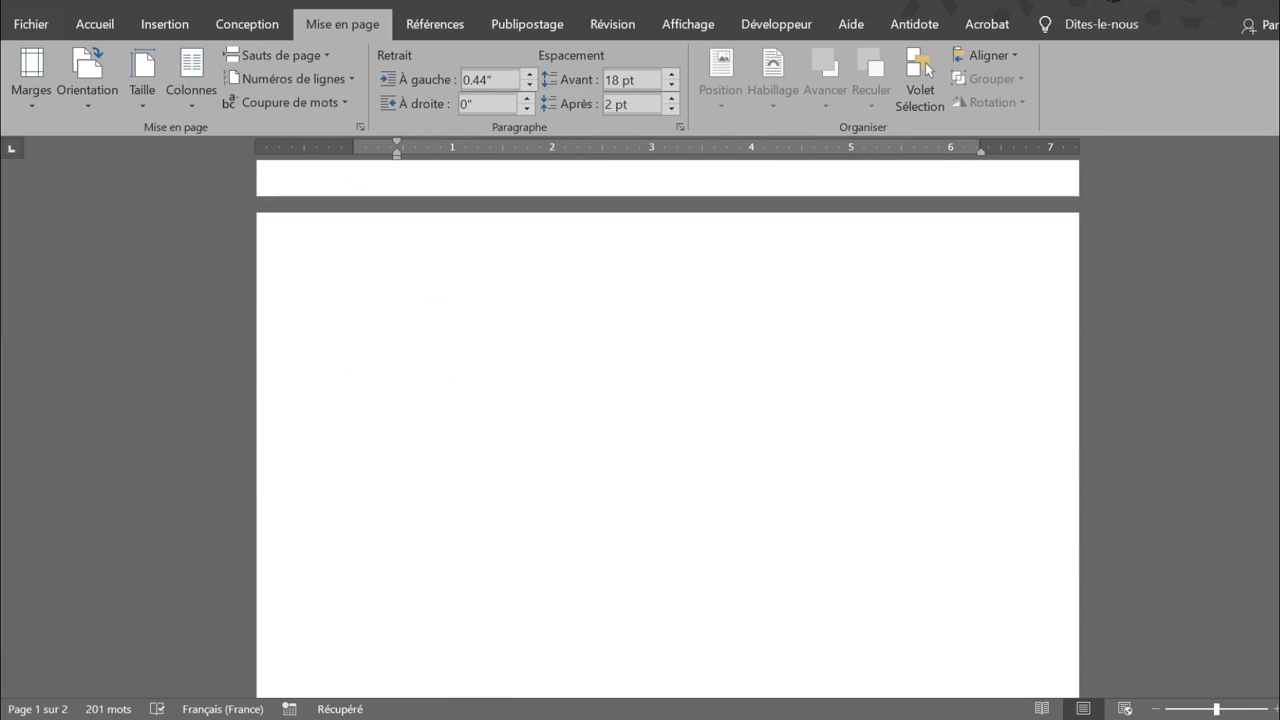
scroll(668, 430, "up", 10)
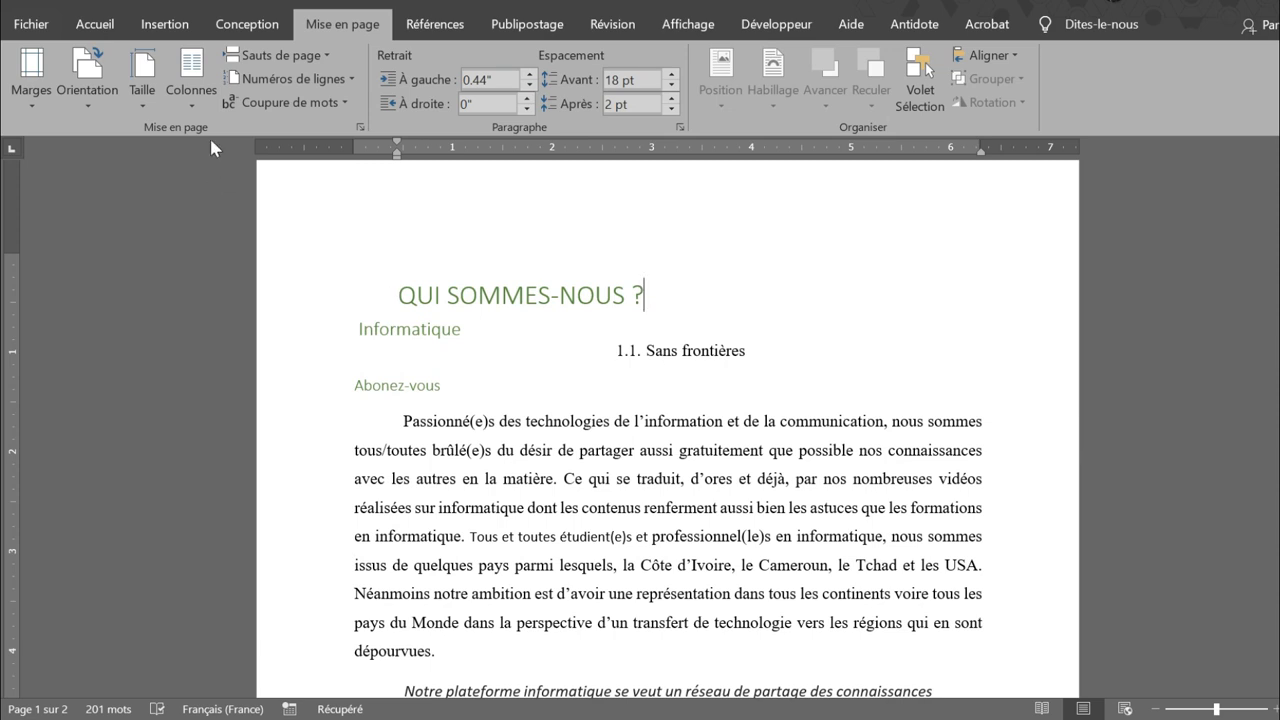
- Lay out the whole document text in two columns (Deux) and look over the pages
left_click(185, 106)
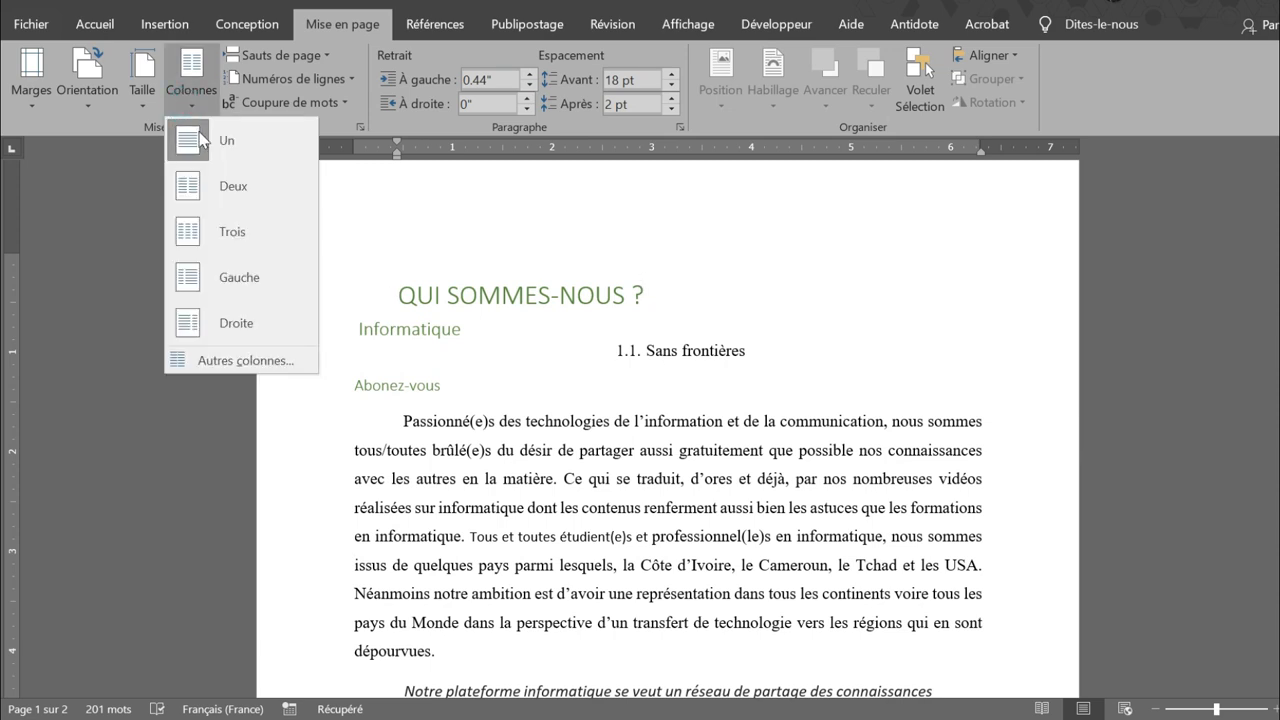
left_click(207, 199)
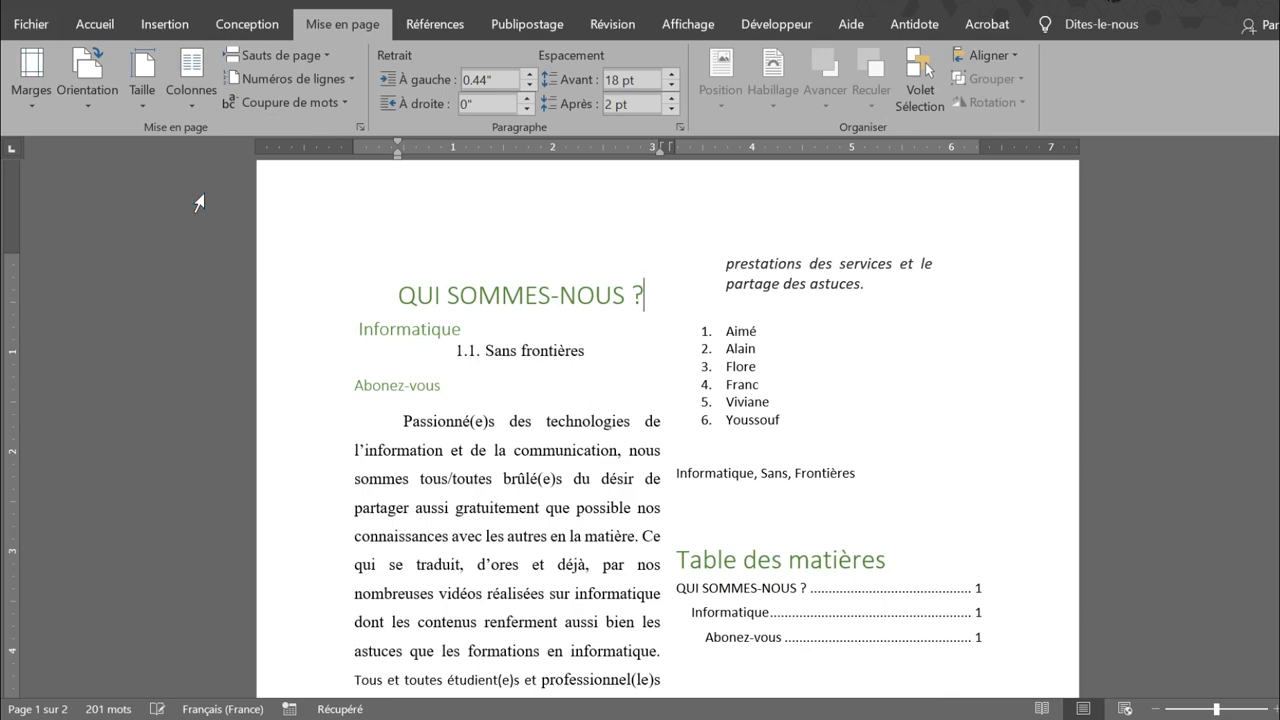
scroll(667, 430, "down", 10)
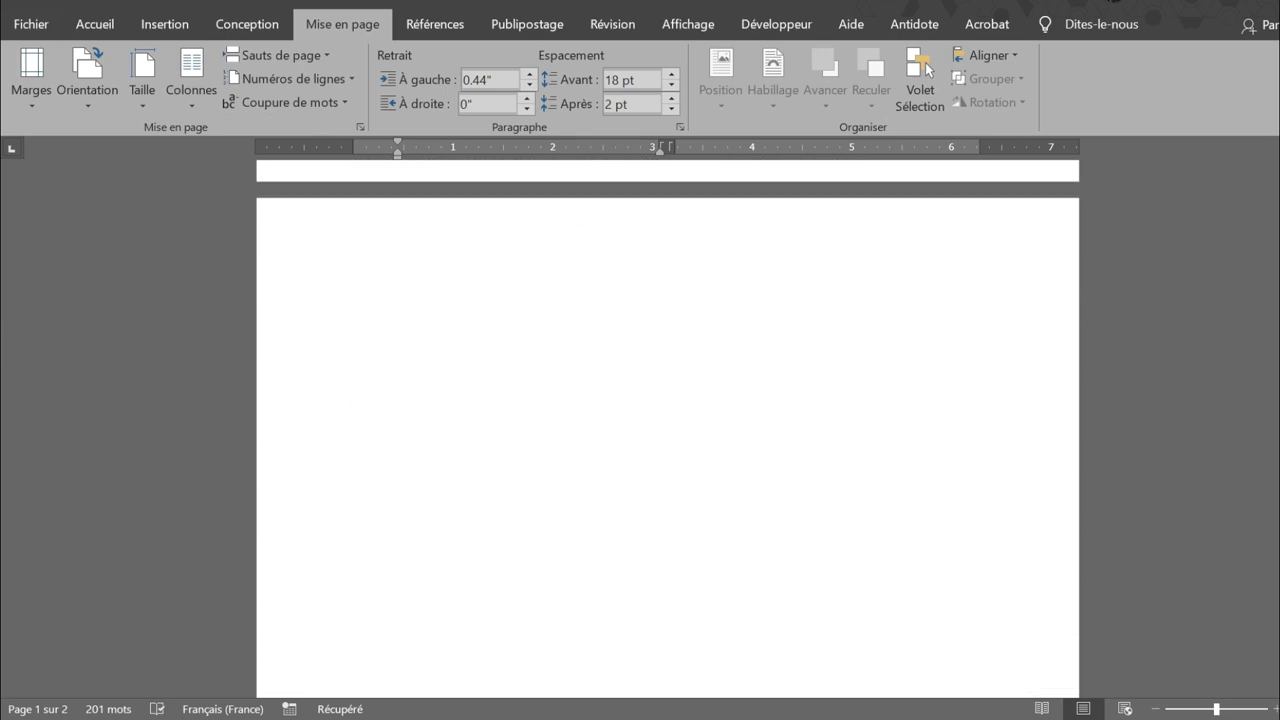
scroll(667, 430, "up", 8)
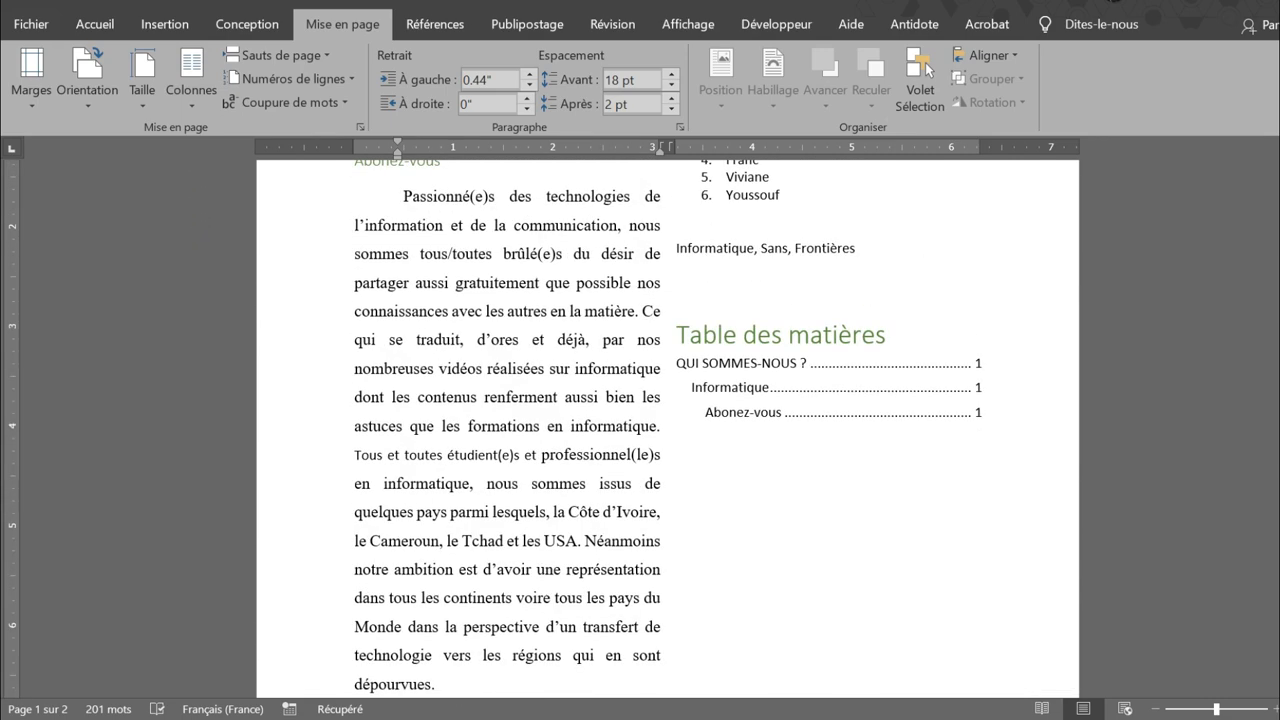
scroll(644, 318, "up", 4)
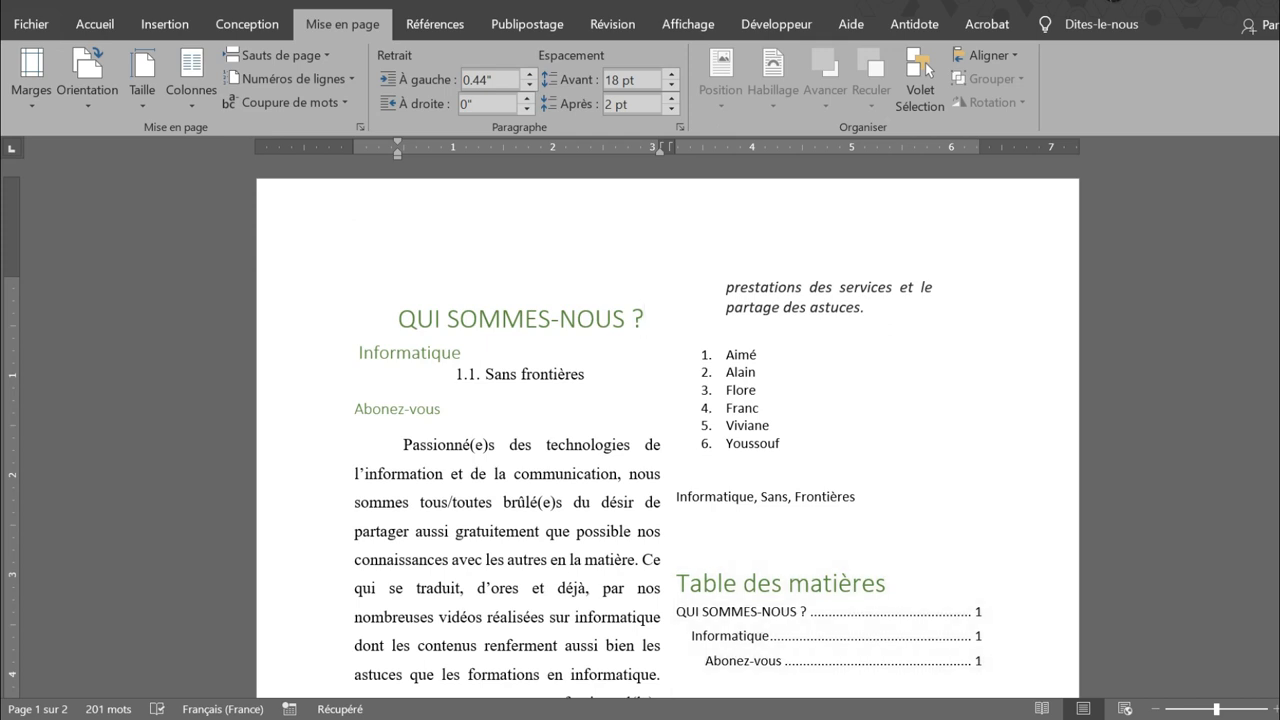
scroll(668, 440, "down", 1)
- Lay out the whole document text in three columns (Trois), and return it to a single column (Un)
left_click(192, 112)
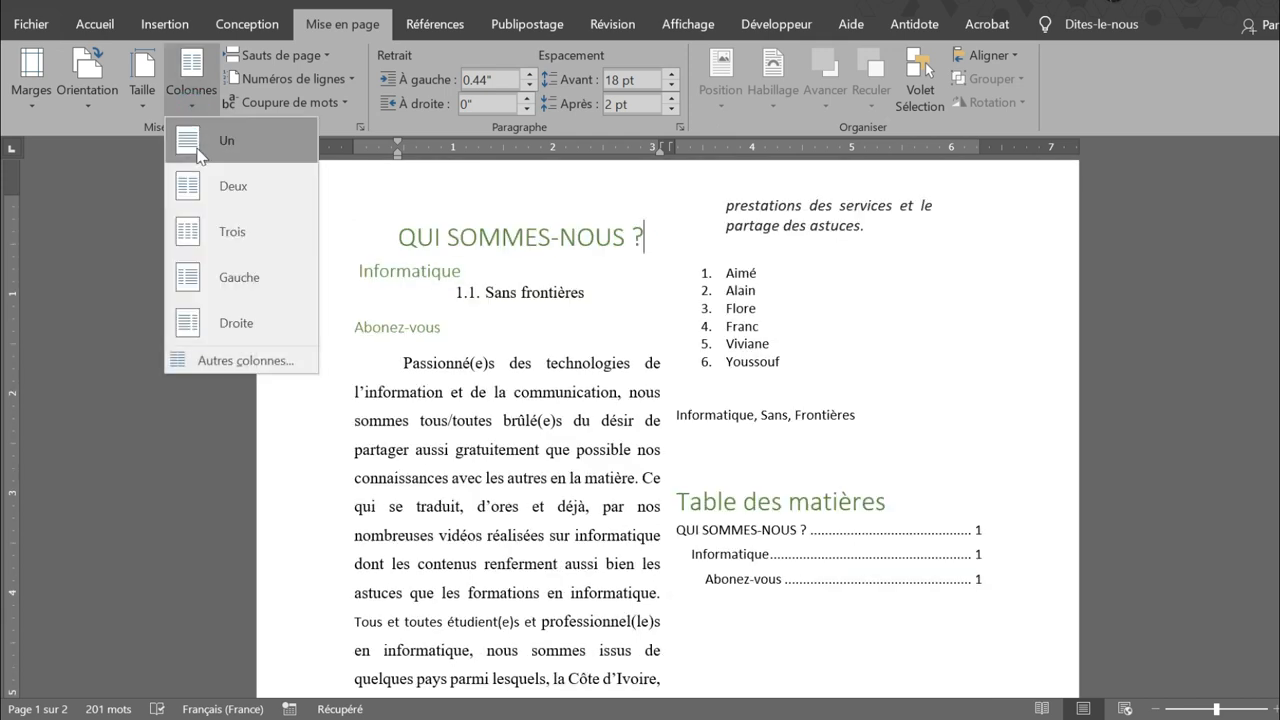
left_click(192, 241)
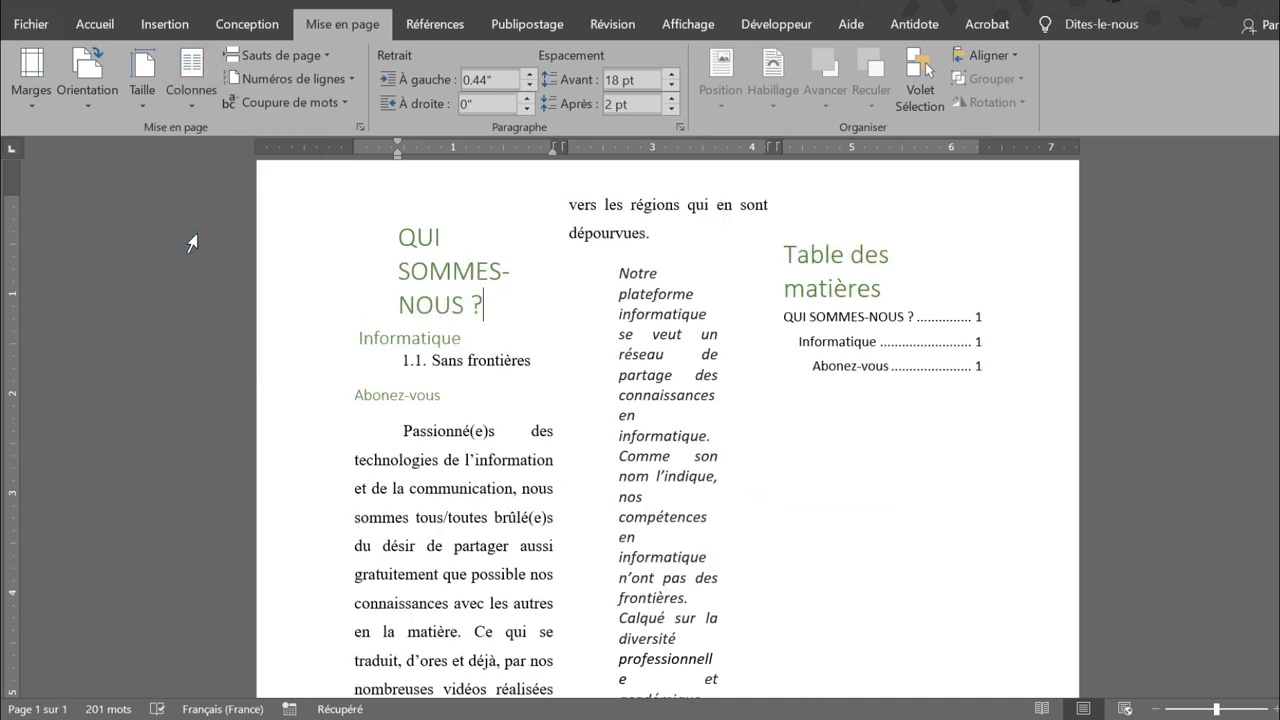
scroll(668, 440, "up", 1)
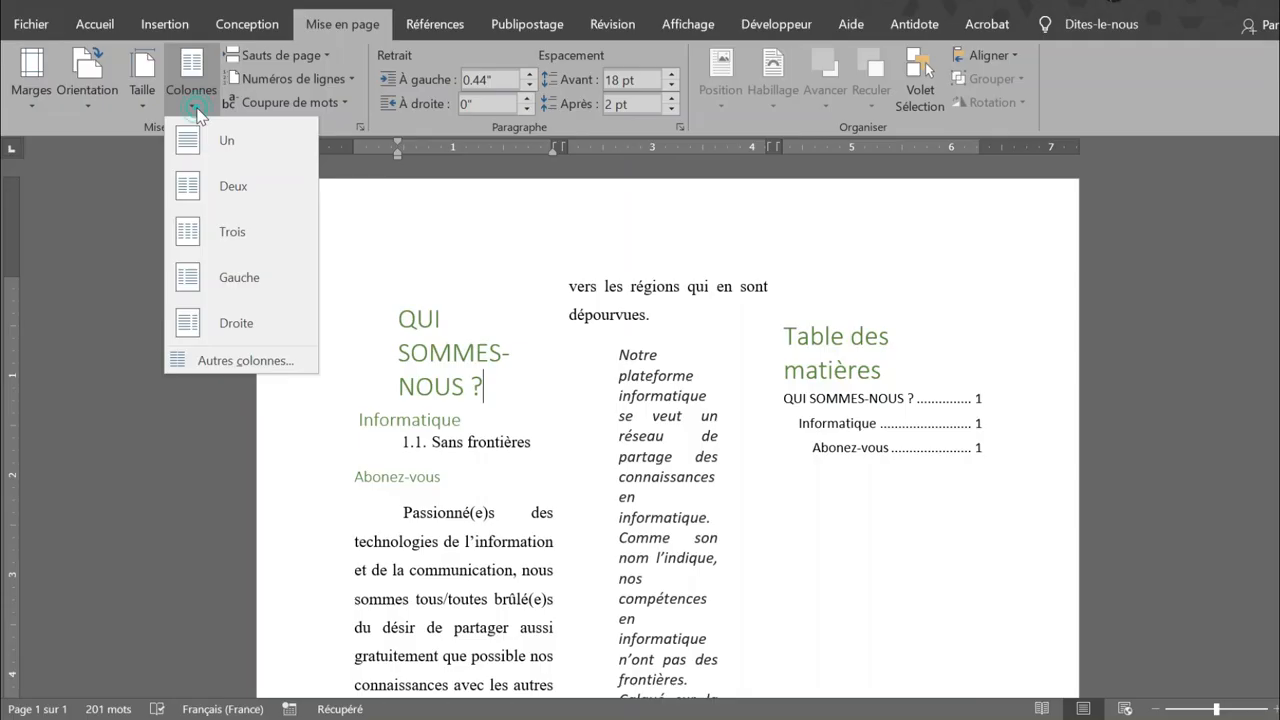
left_click(196, 142)
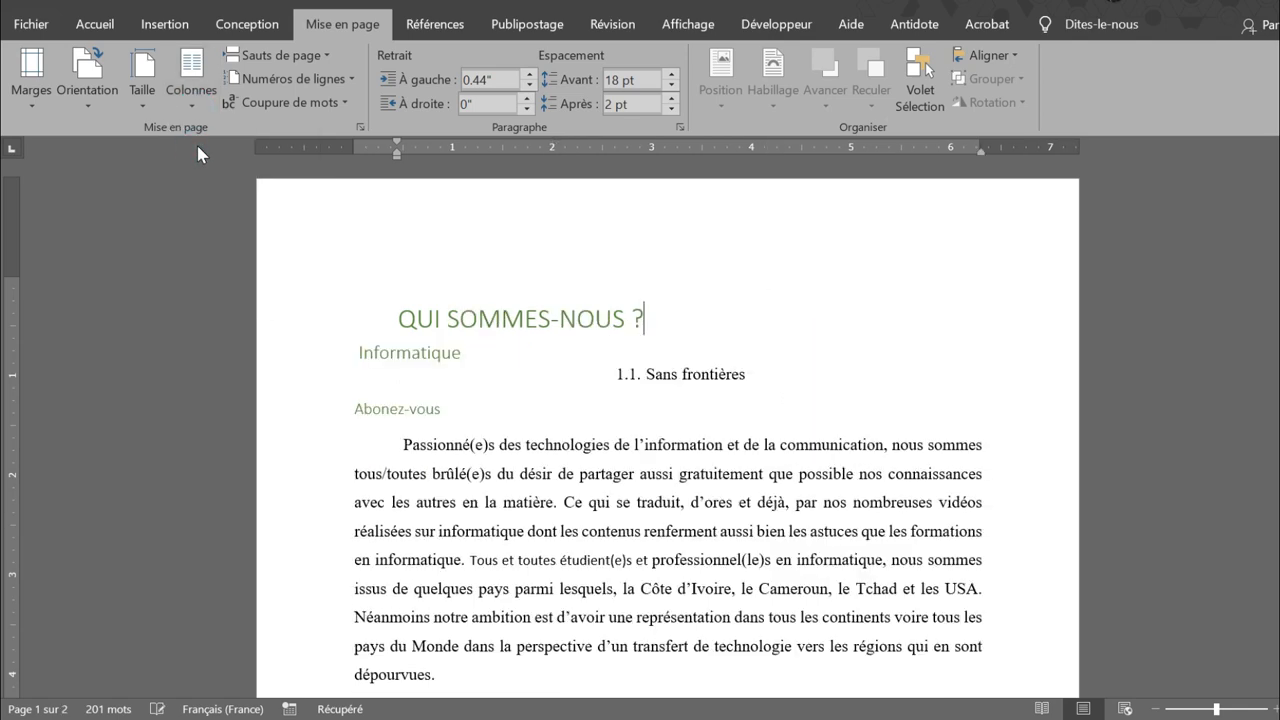
- Split only the six-item numbered list of first names below the italic paragraph into two columns
scroll(400, 400, "down", 2)
scroll(402, 416, "down", 5)
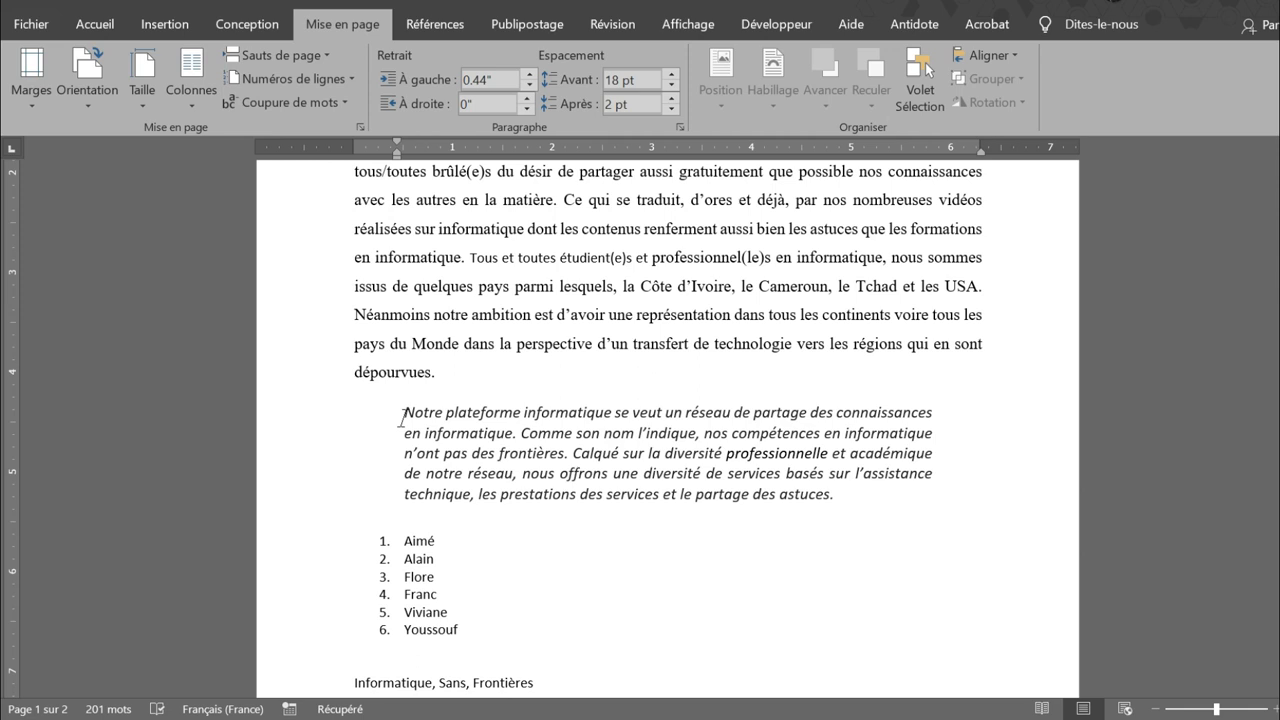
left_click_drag(402, 416, 838, 505)
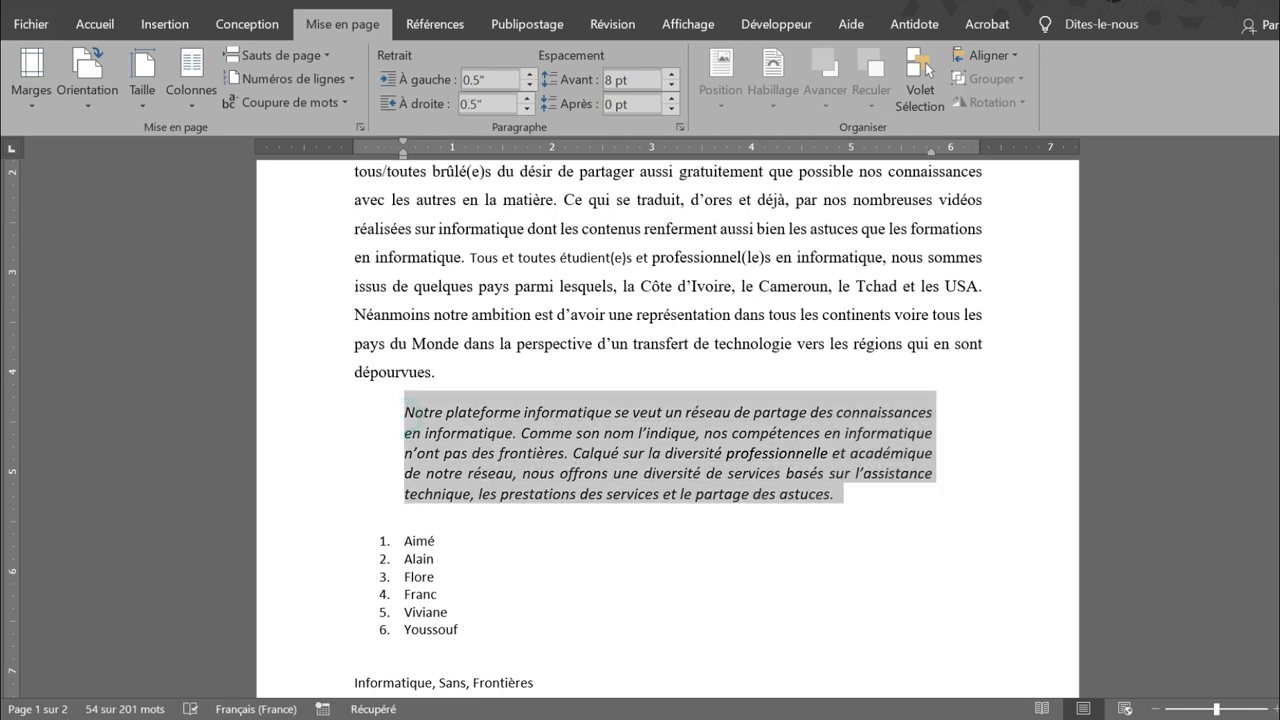
left_click(404, 541)
scroll(404, 541, "down", 3)
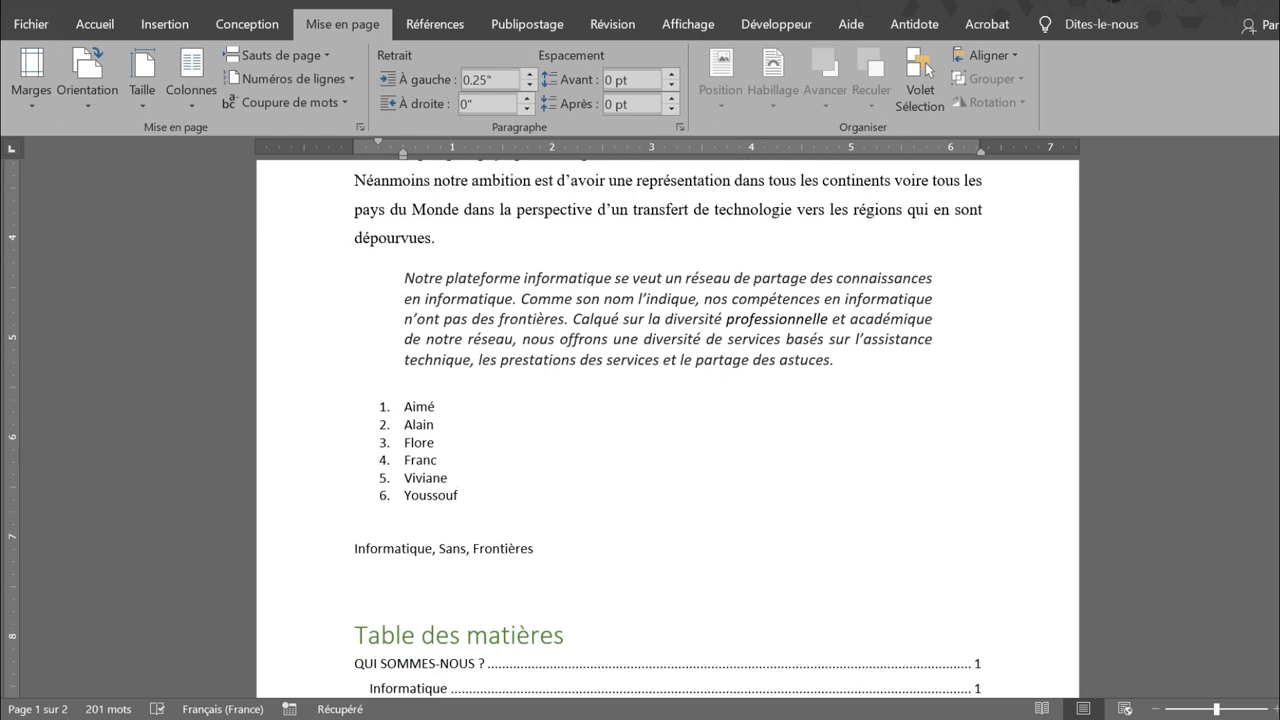
key("shift+Down")
key("shift+Down")
key("shift+Down")
key("shift+Down")
key("shift+Down")
key("shift+Down")
key("shift+Down")
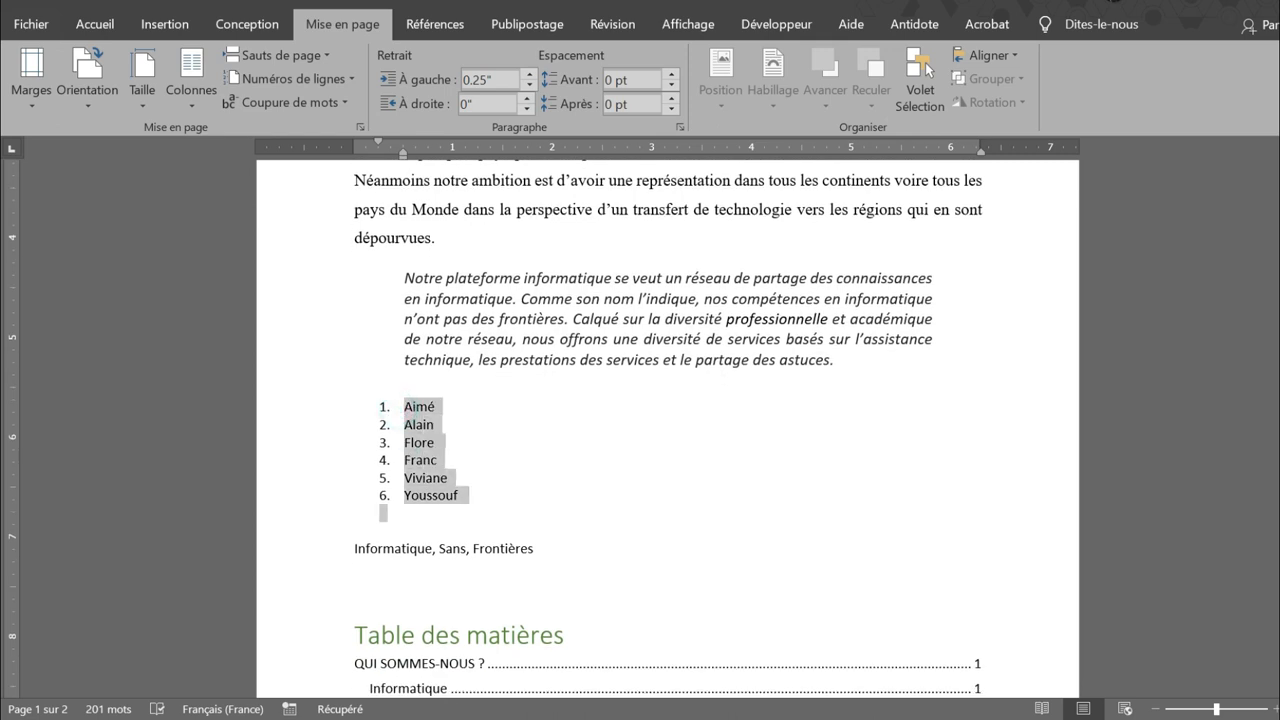
key("shift+Left")
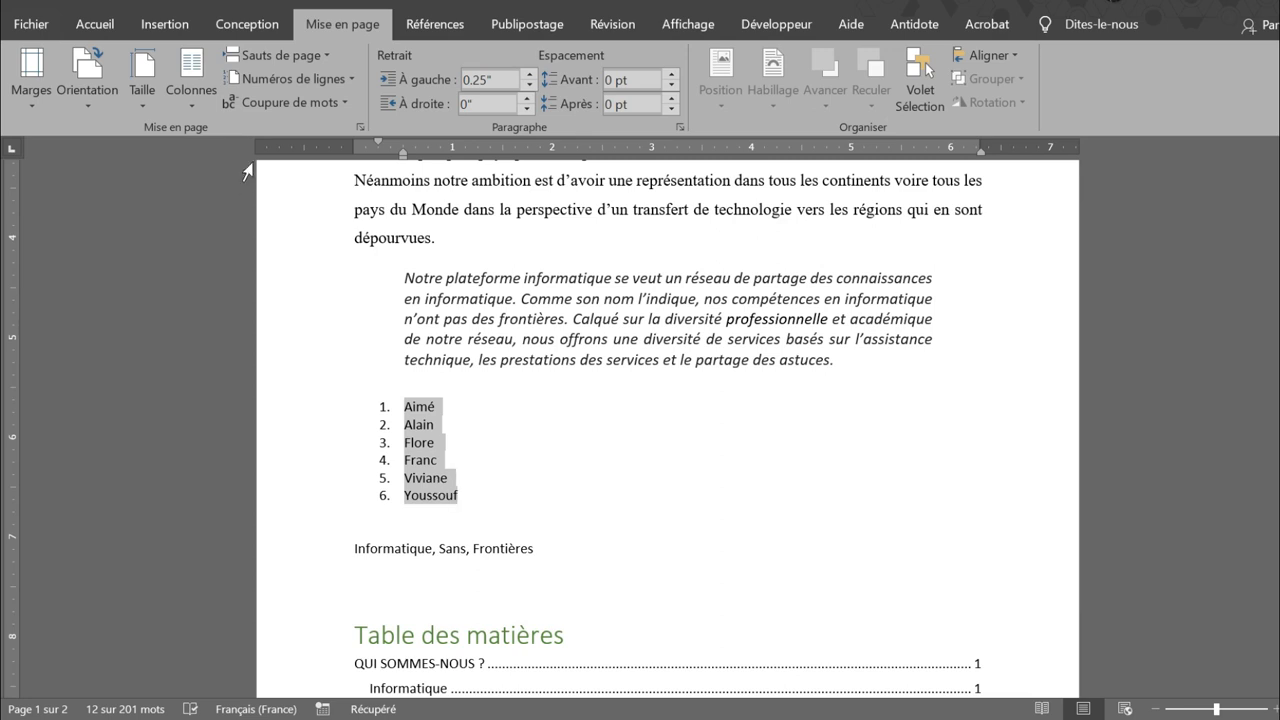
left_click(193, 111)
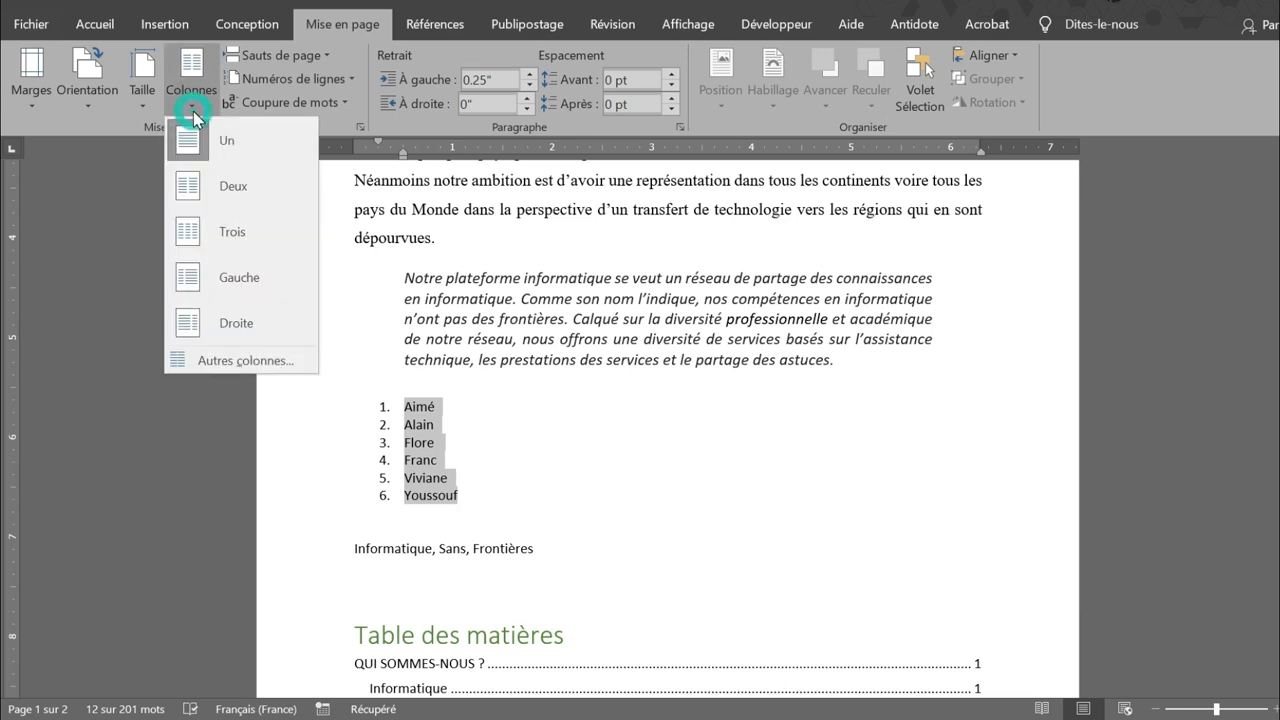
left_click(204, 182)
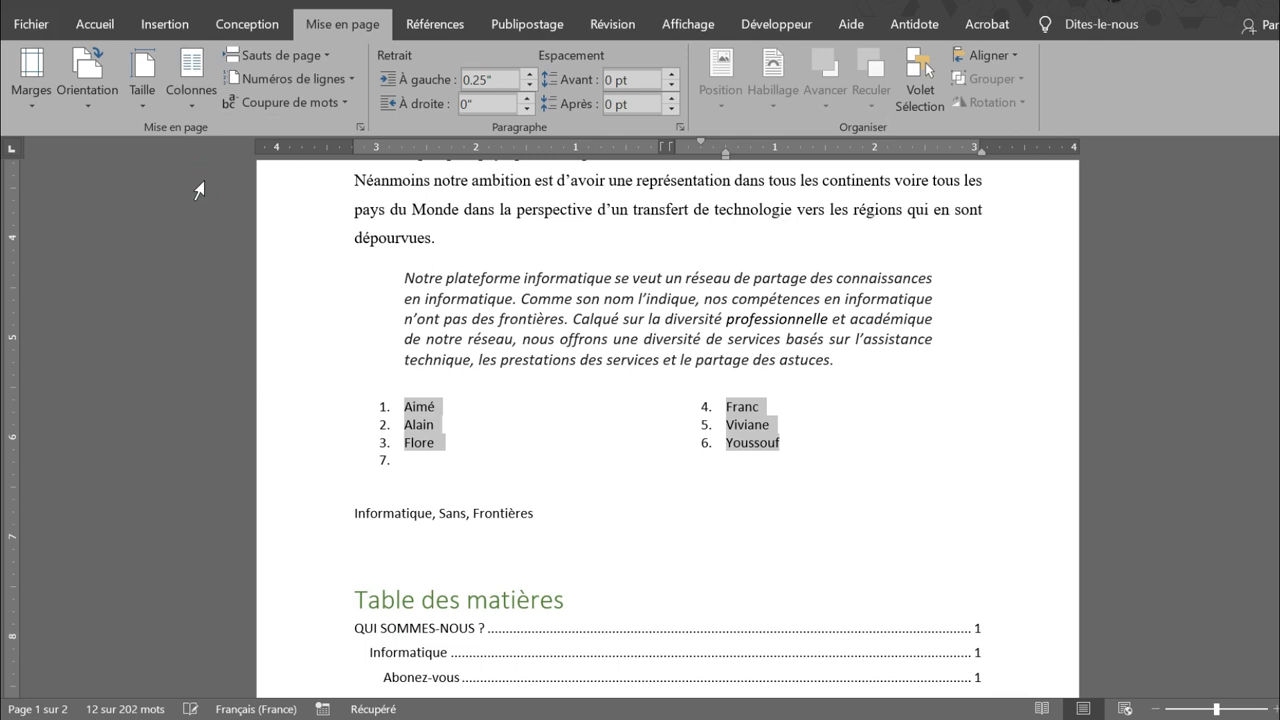
- Change the numbered list of first names to three columns and look over the text around it
left_click(191, 110)
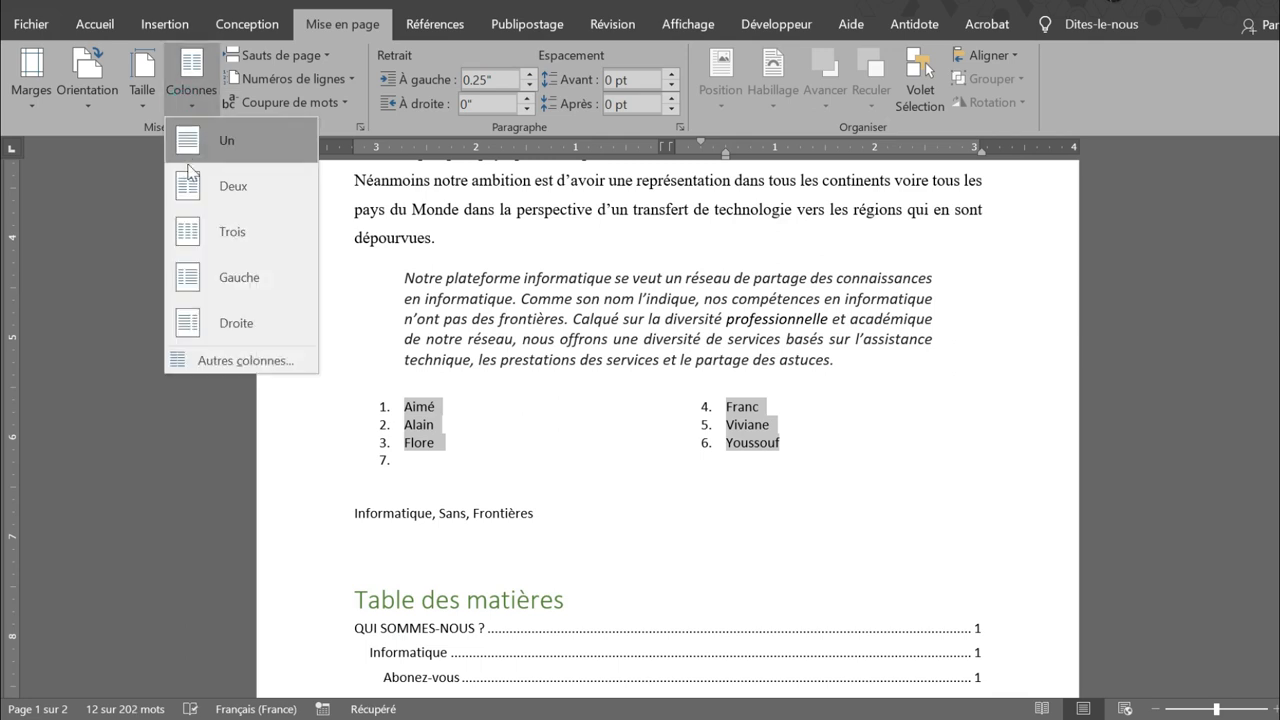
left_click(199, 236)
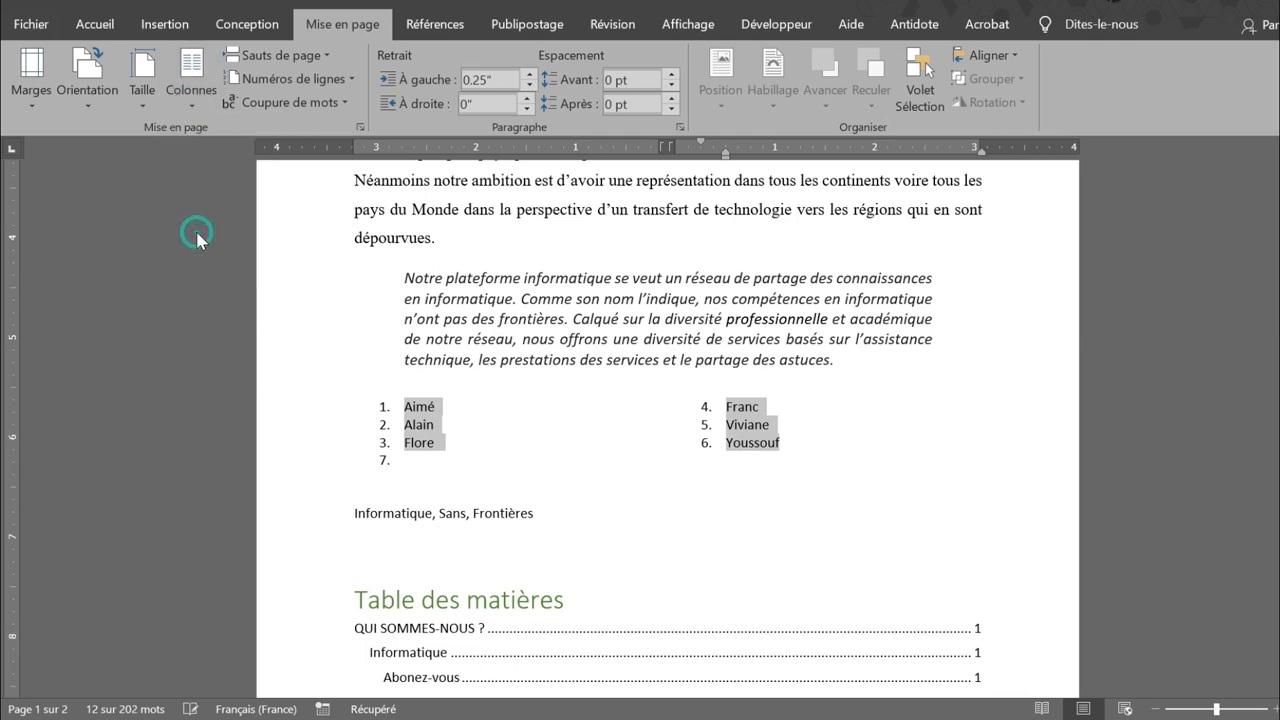
left_click_drag(355, 495, 738, 528)
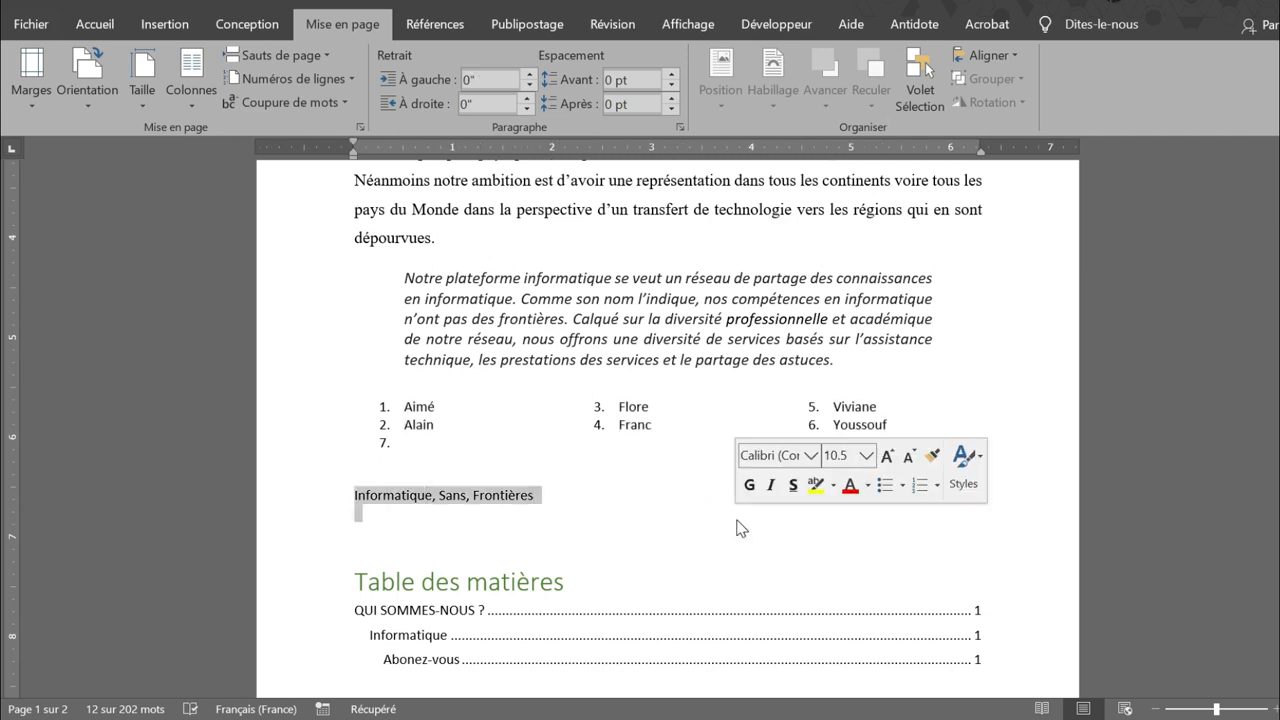
left_click(703, 525)
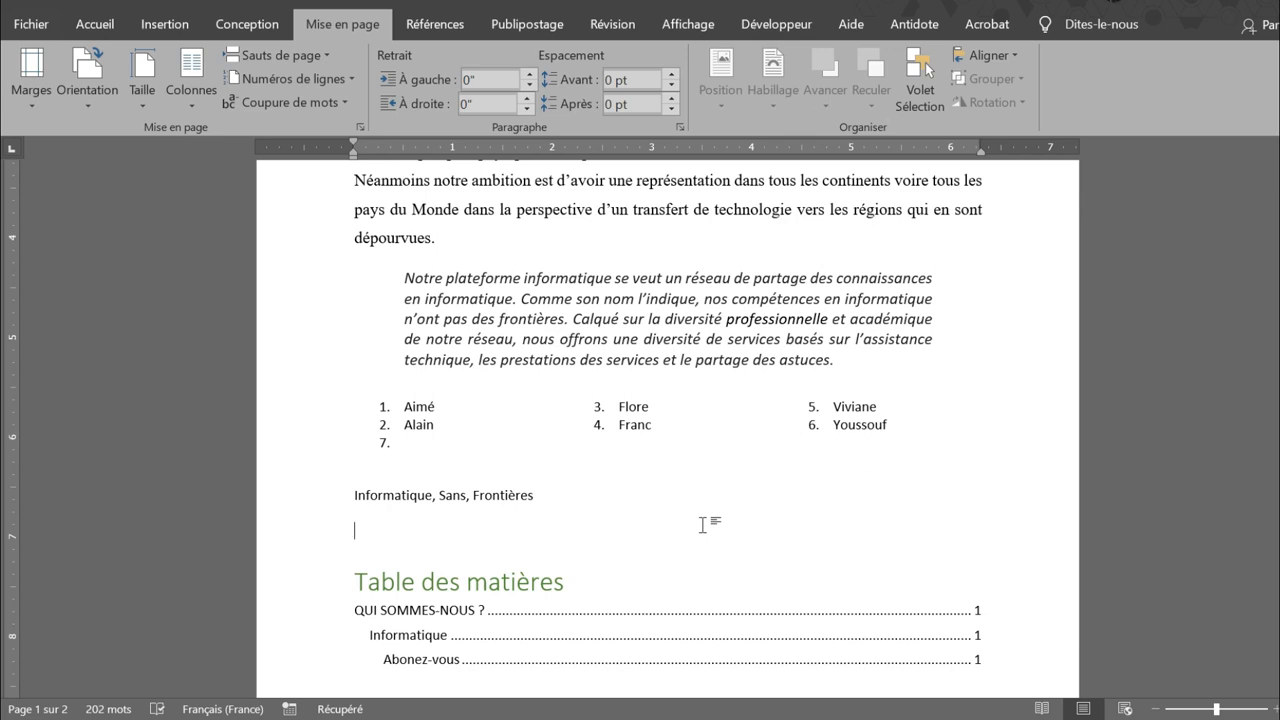
scroll(703, 525, "up", 7)
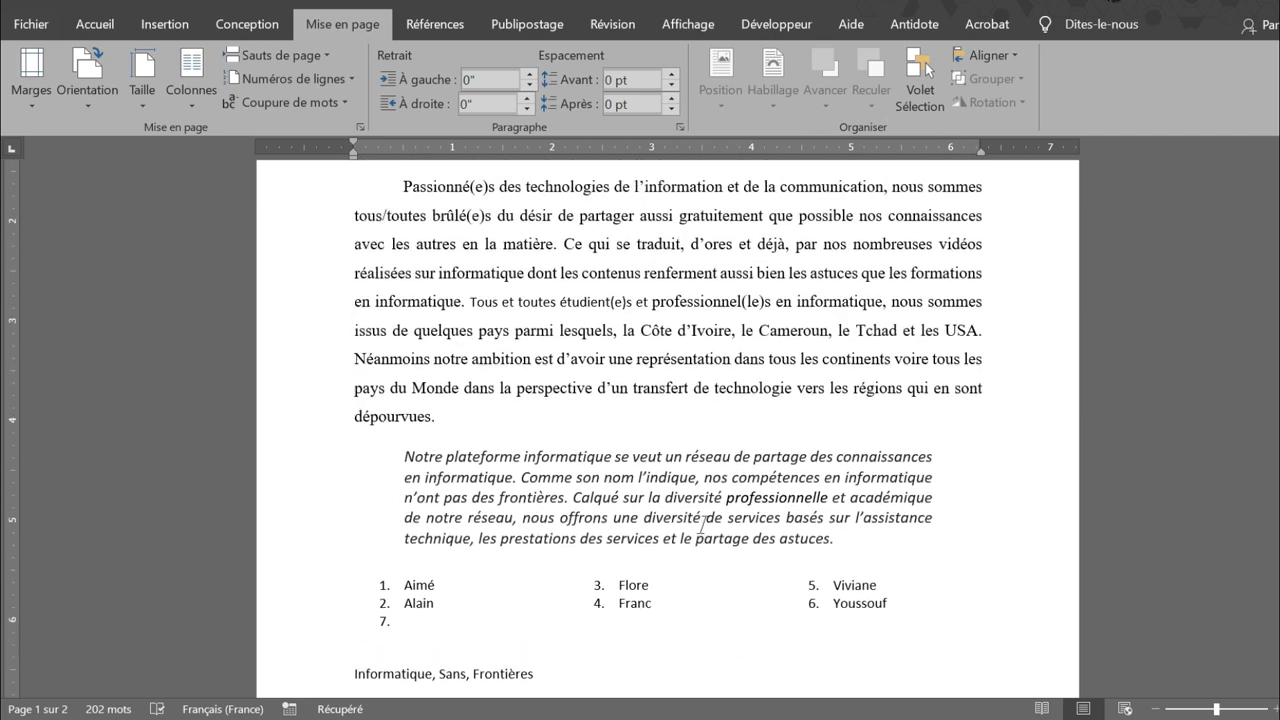